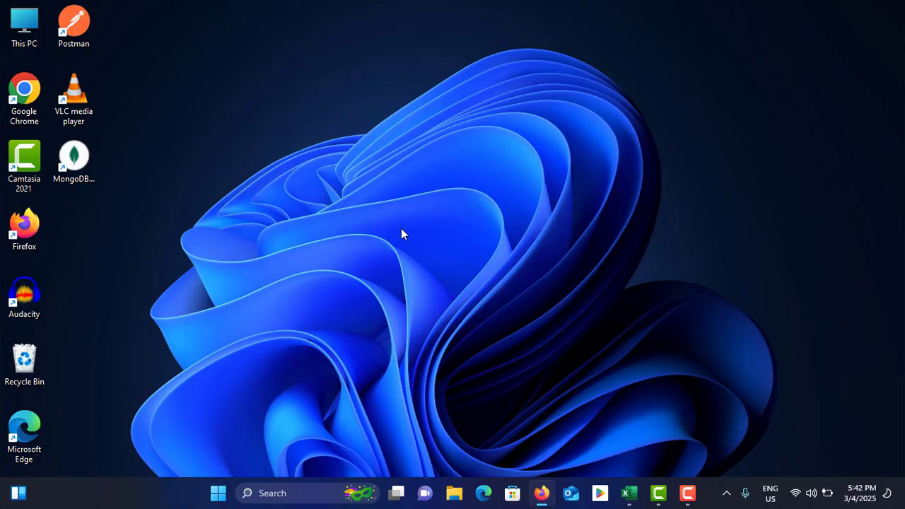
# Open the Services console by running services.msc
pyautogui.press('super+r')
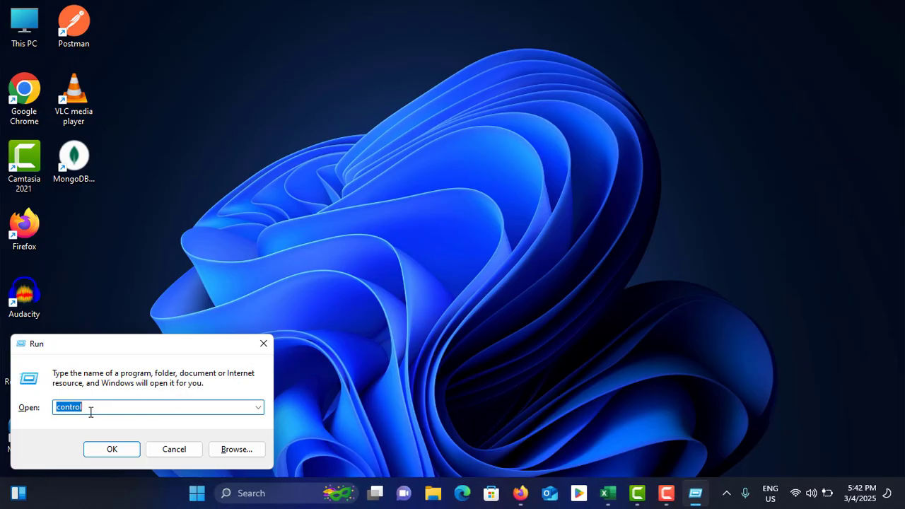
pyautogui.write('ser')
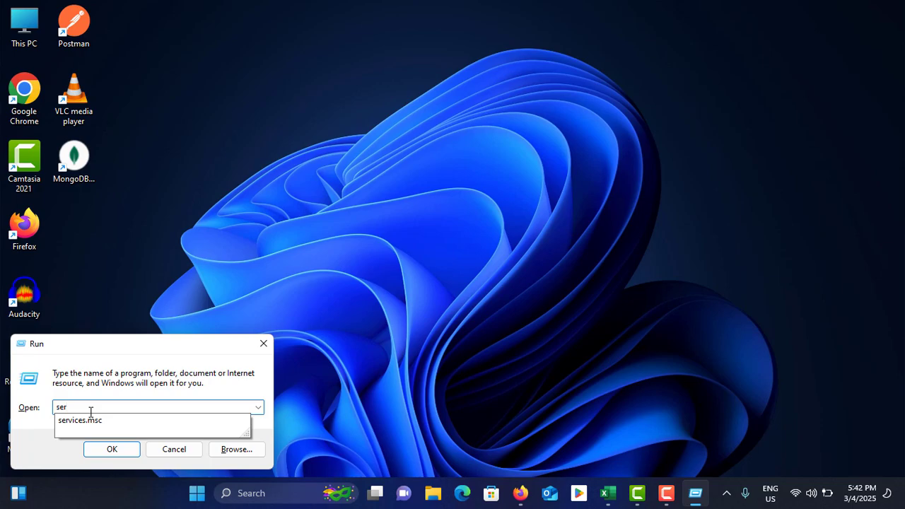
pyautogui.write('vices.msc')
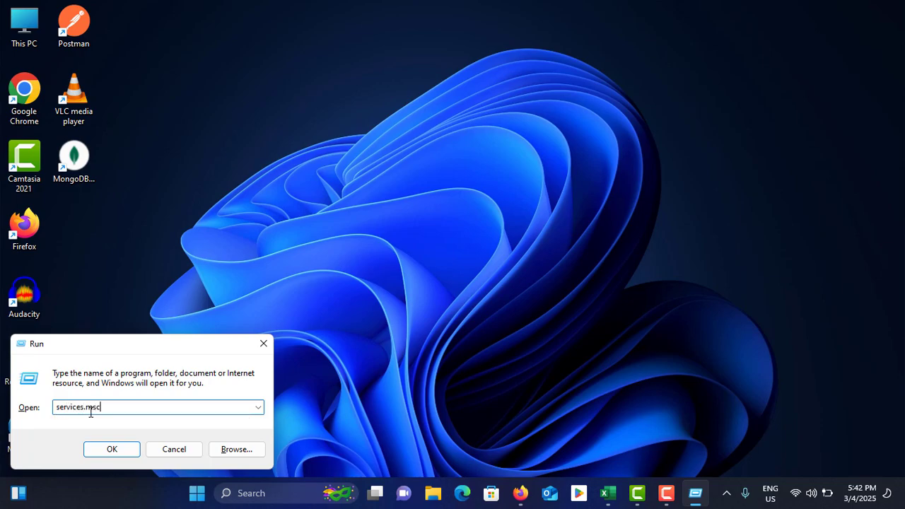
pyautogui.press('Return')
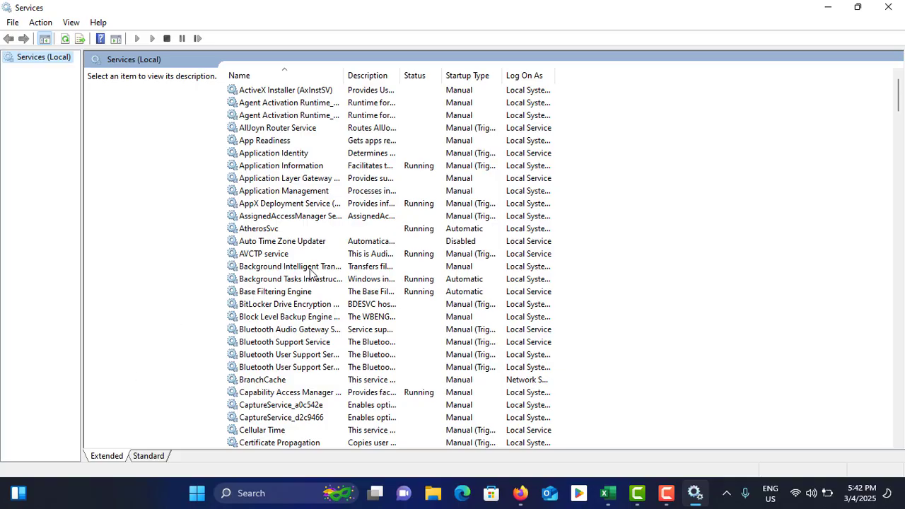
# Find the WLAN AutoConfig service in the list and show the actions available for it, including Restart
pyautogui.scroll(-15, 309, 263)
pyautogui.scroll(-20, 310, 262)
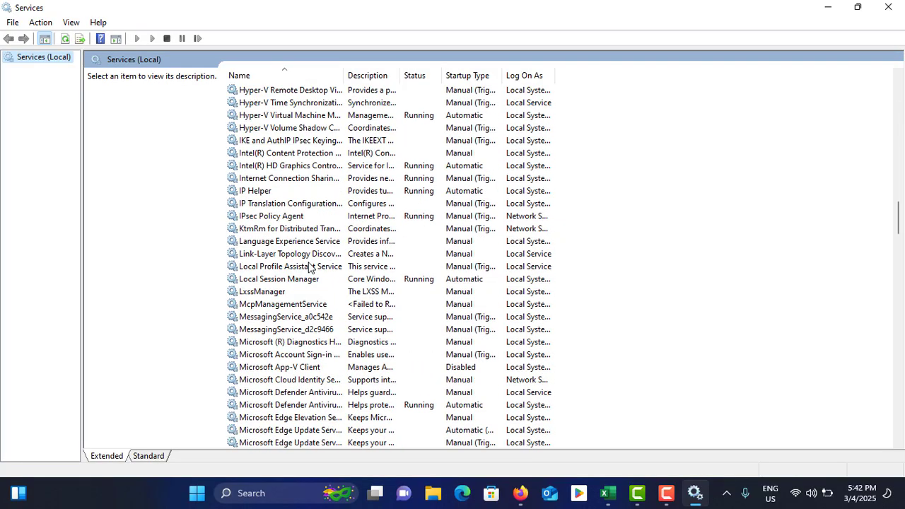
pyautogui.scroll(-20, 302, 271)
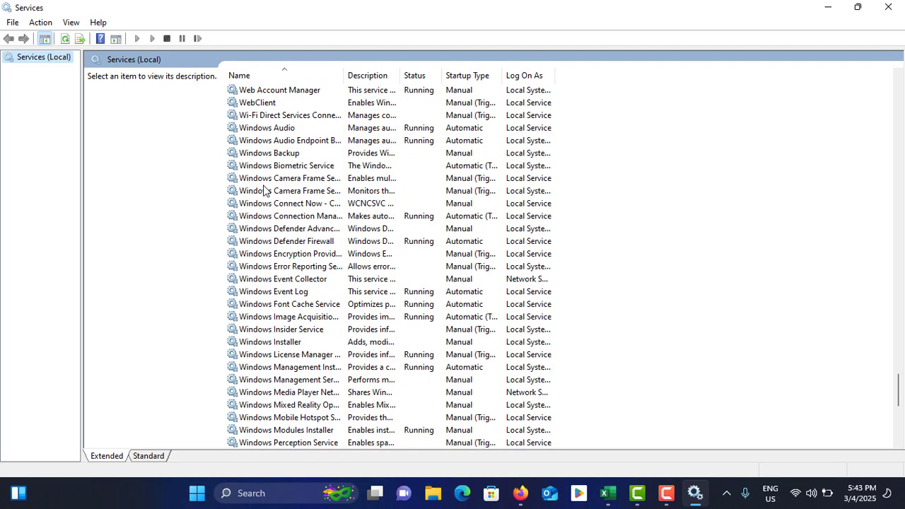
pyautogui.scroll(-9, 317, 127)
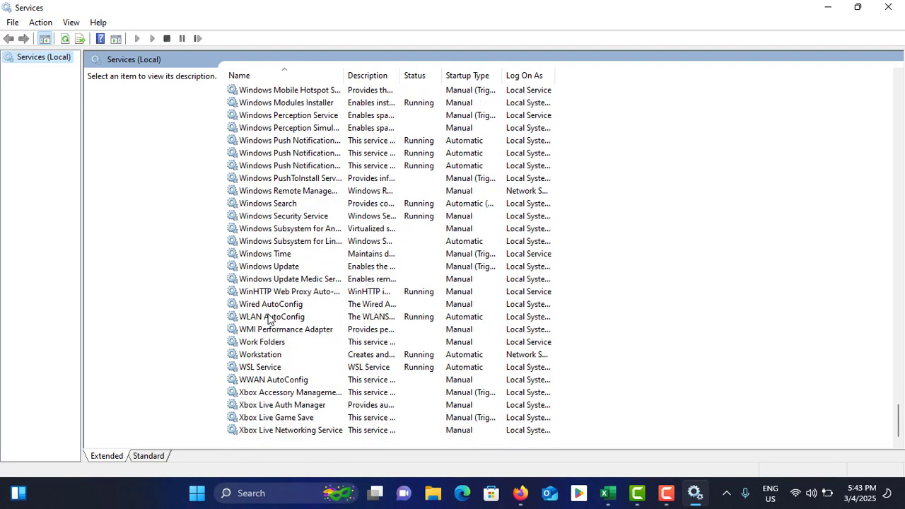
pyautogui.click(269, 318)
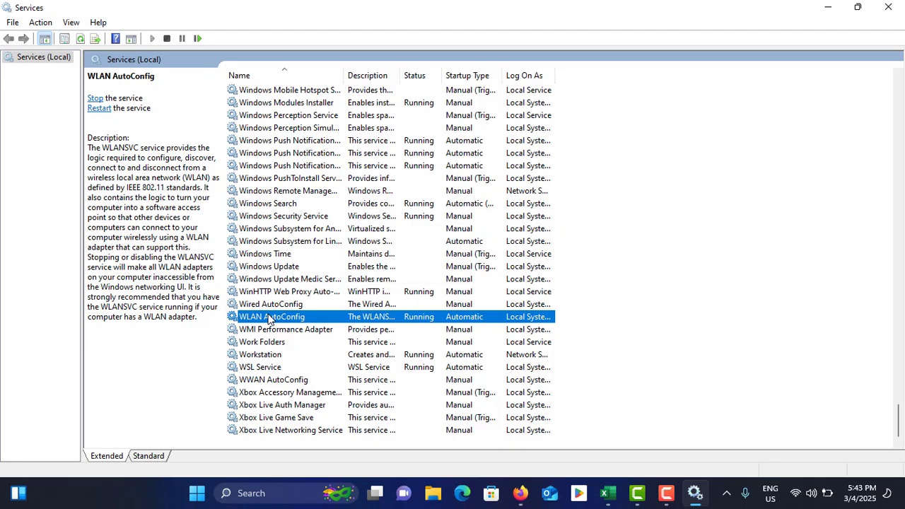
pyautogui.rightClick(269, 319)
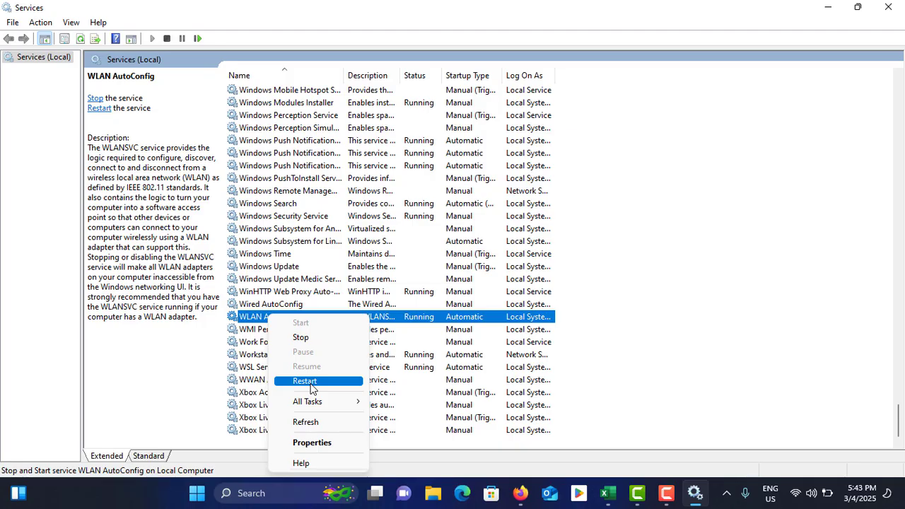
# Check the startup type options in WLAN AutoConfig's properties, accept the dialog with Automatic and close the Services console
pyautogui.doubleClick(252, 318)
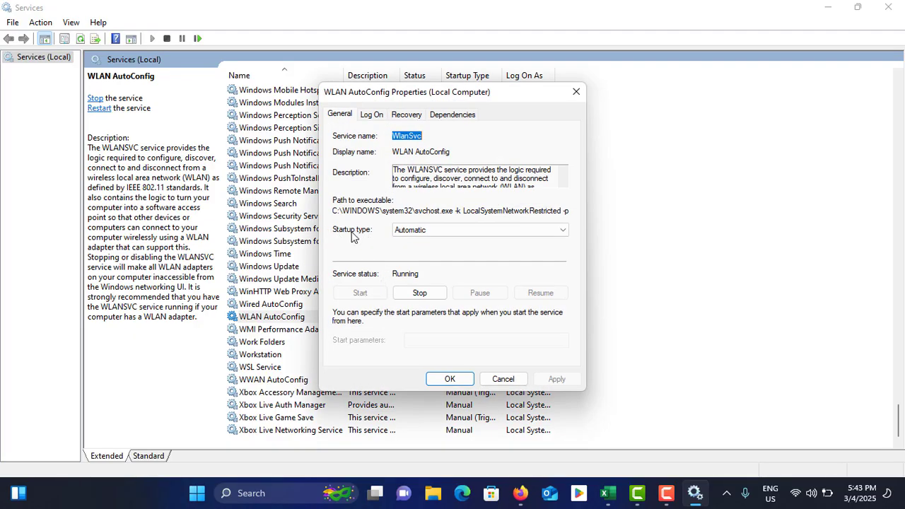
pyautogui.click(433, 234)
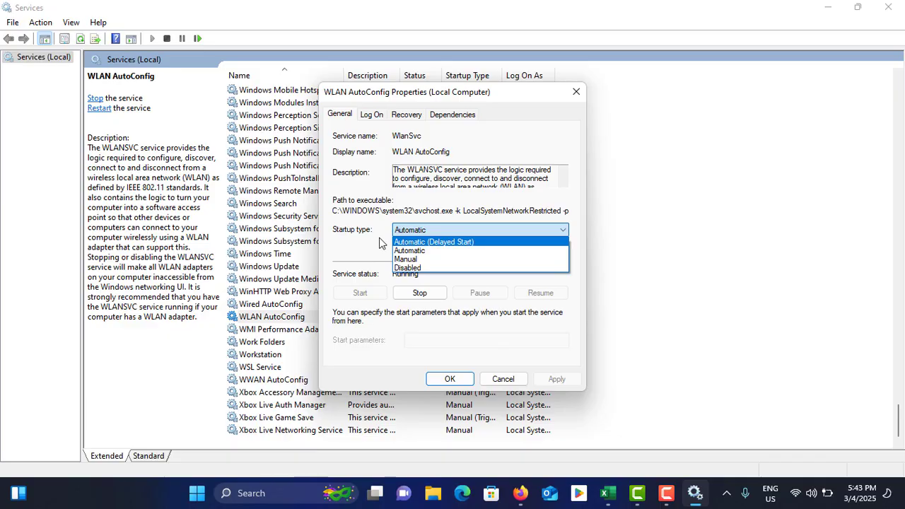
pyautogui.click(352, 258)
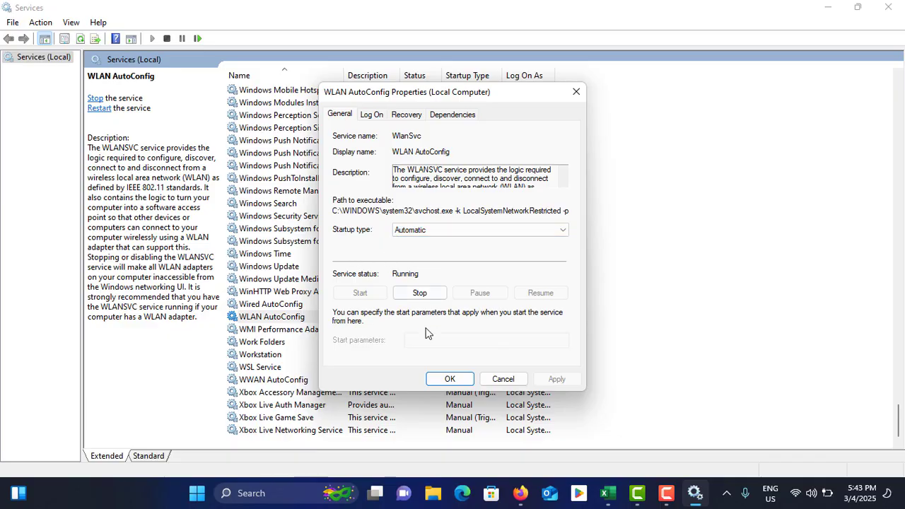
pyautogui.click(450, 379)
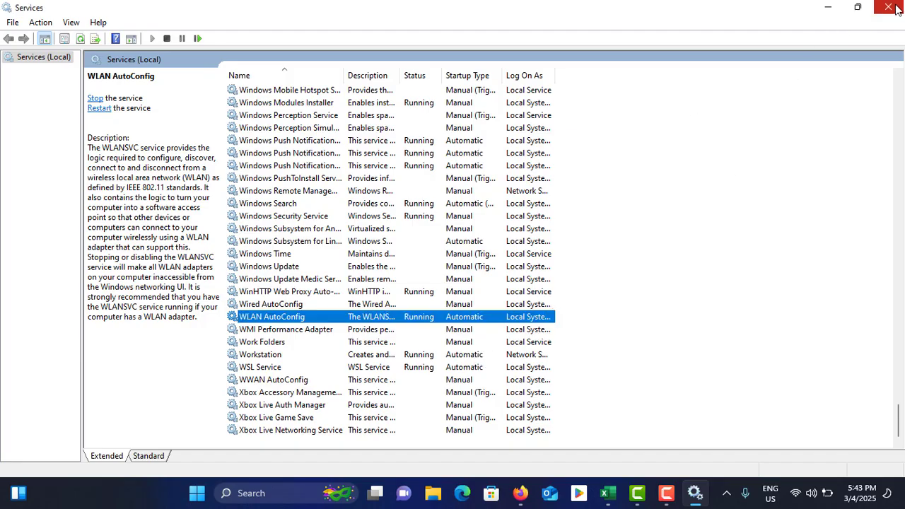
pyautogui.click(889, 7)
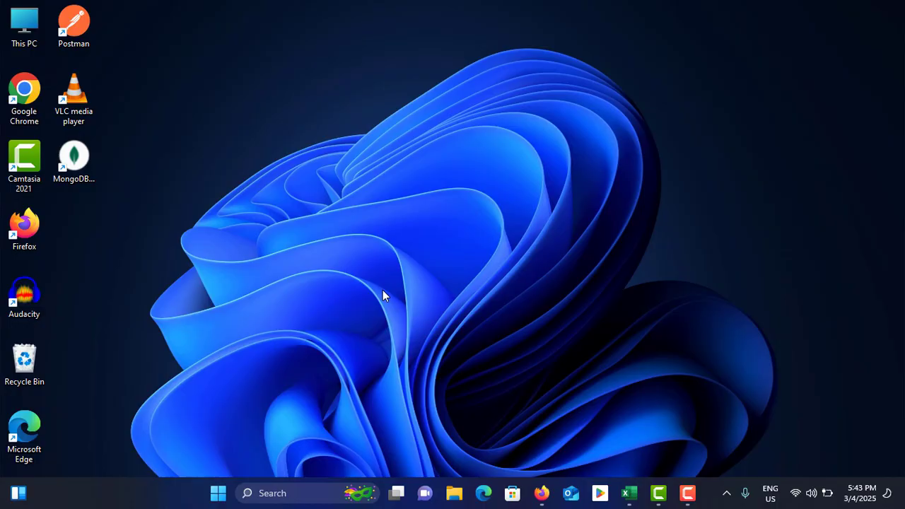
# Open the Network Connections window by running ncpa.cpl
pyautogui.press('super+r')
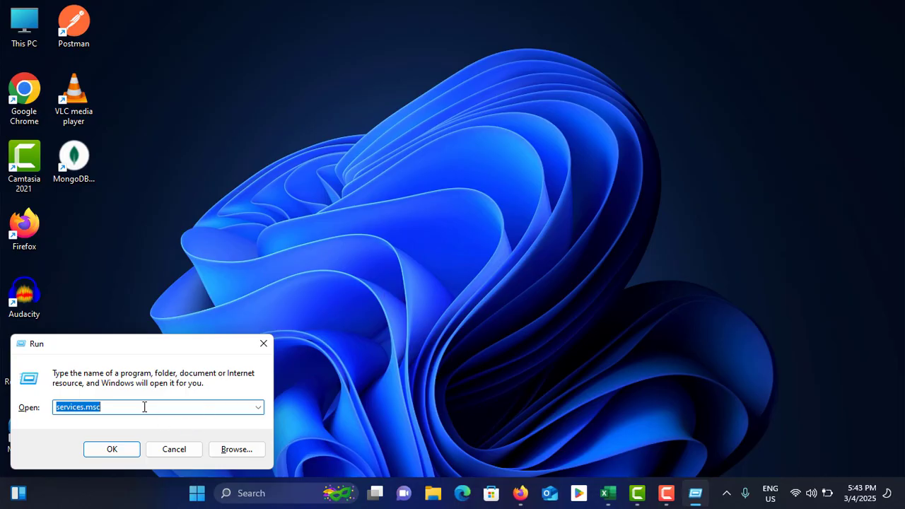
pyautogui.write('nc')
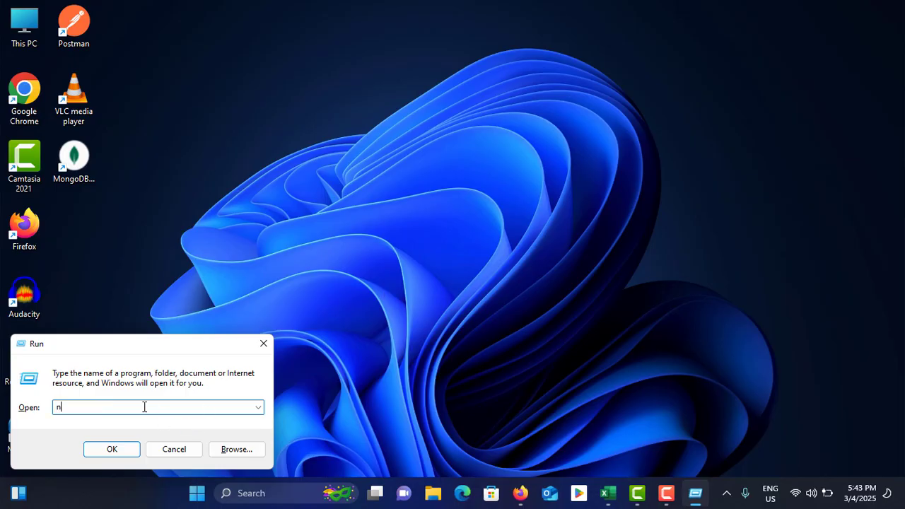
pyautogui.write('pa.cpl')
pyautogui.click(112, 449)
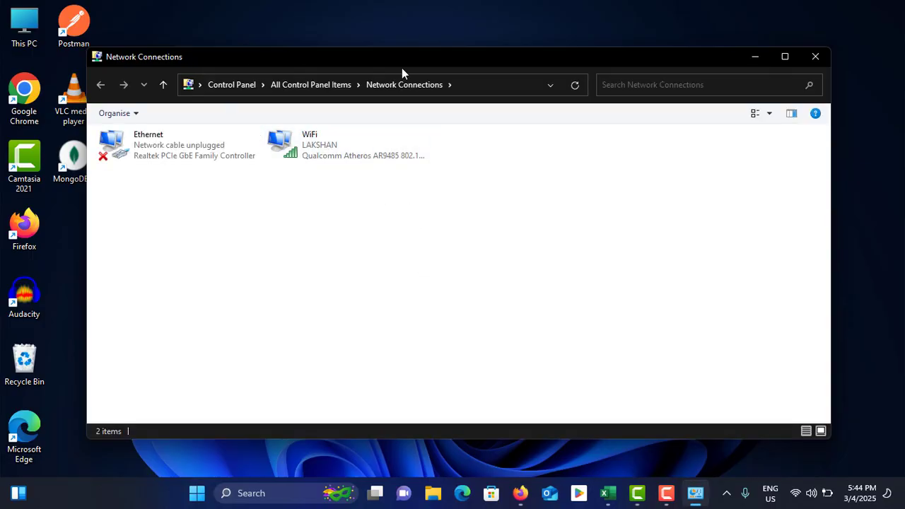
# Review the actions available for the WiFi adapter, including Disable, without applying any, and close the Network Connections window
pyautogui.click(325, 147)
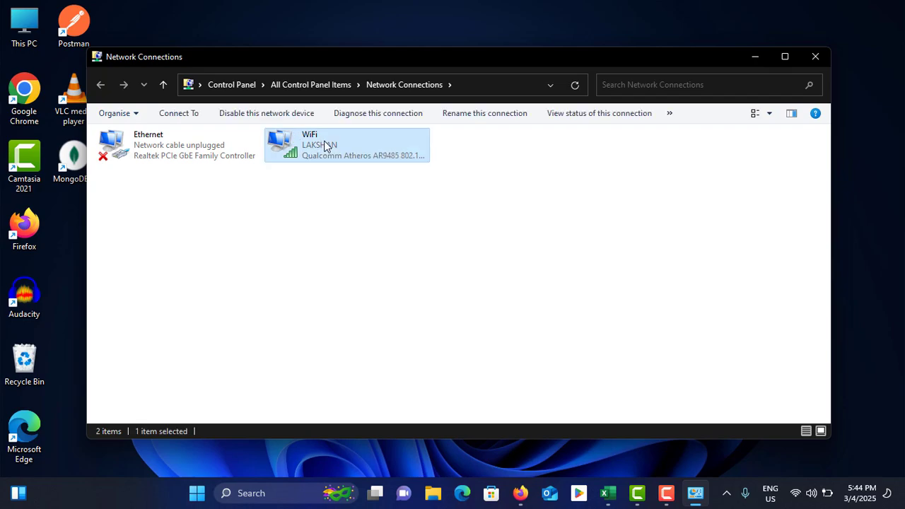
pyautogui.rightClick(332, 145)
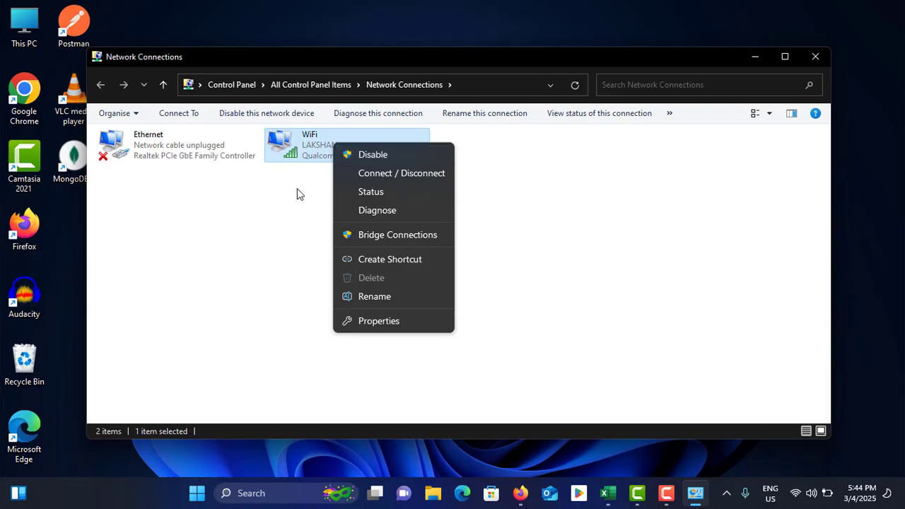
pyautogui.click(313, 155)
pyautogui.rightClick(314, 152)
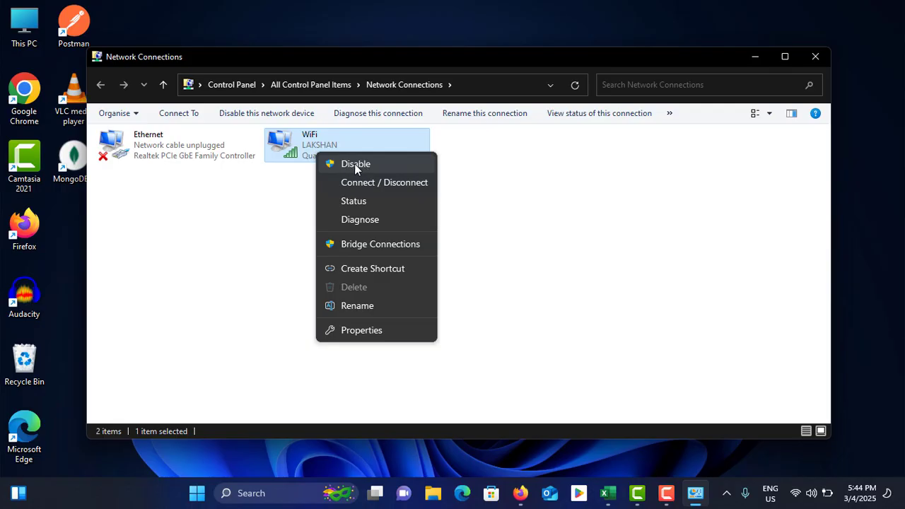
pyautogui.click(282, 171)
pyautogui.click(308, 151)
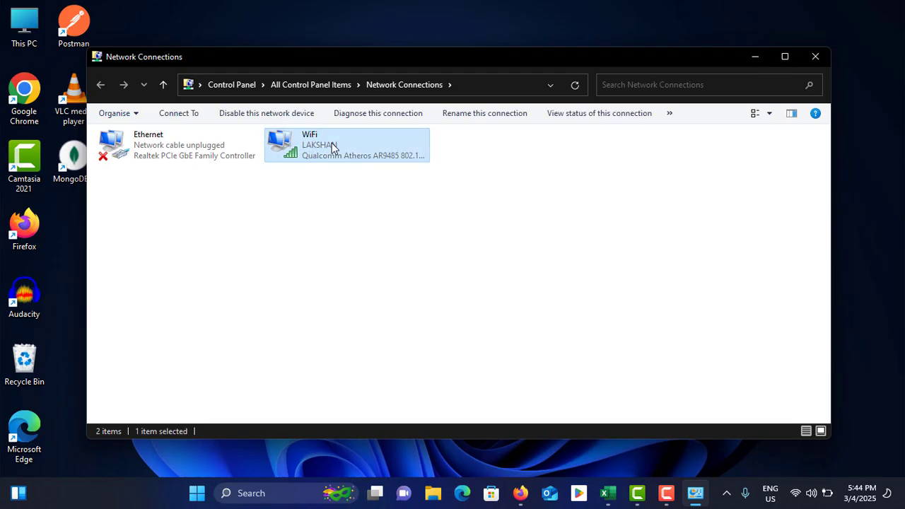
pyautogui.rightClick(332, 145)
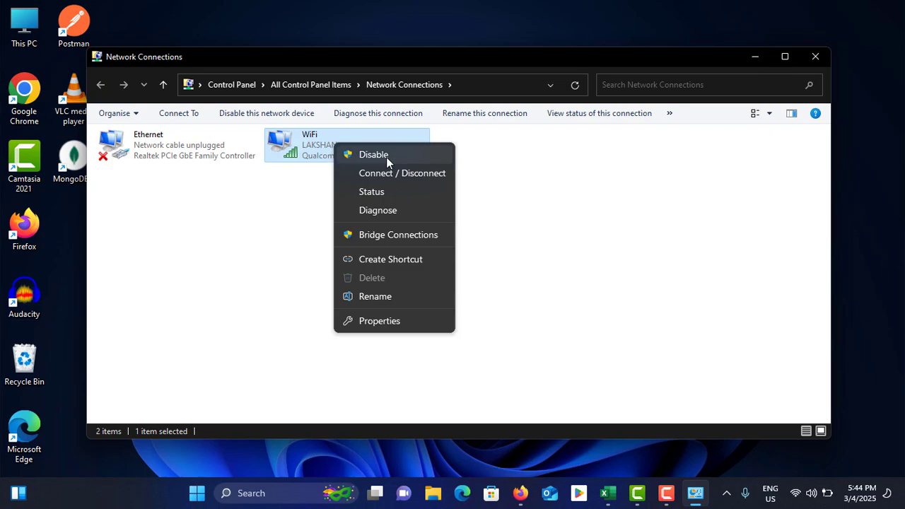
pyautogui.click(298, 178)
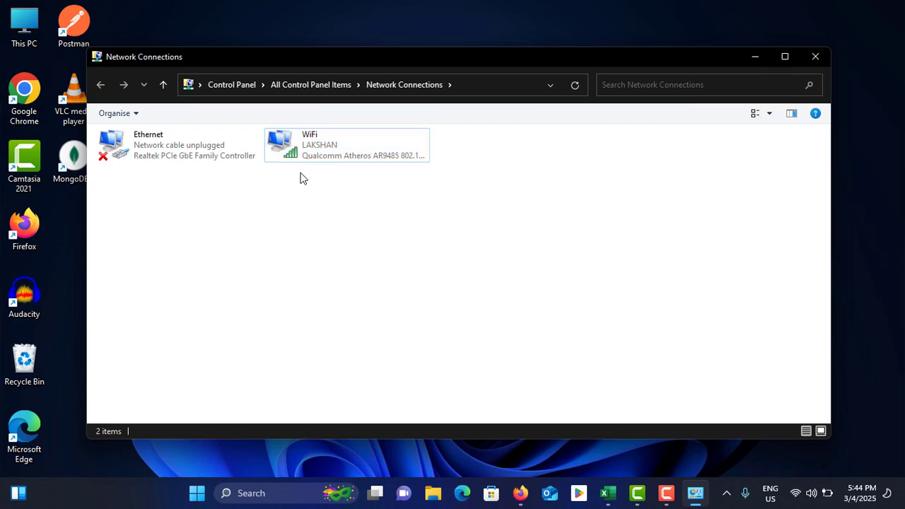
pyautogui.click(807, 61)
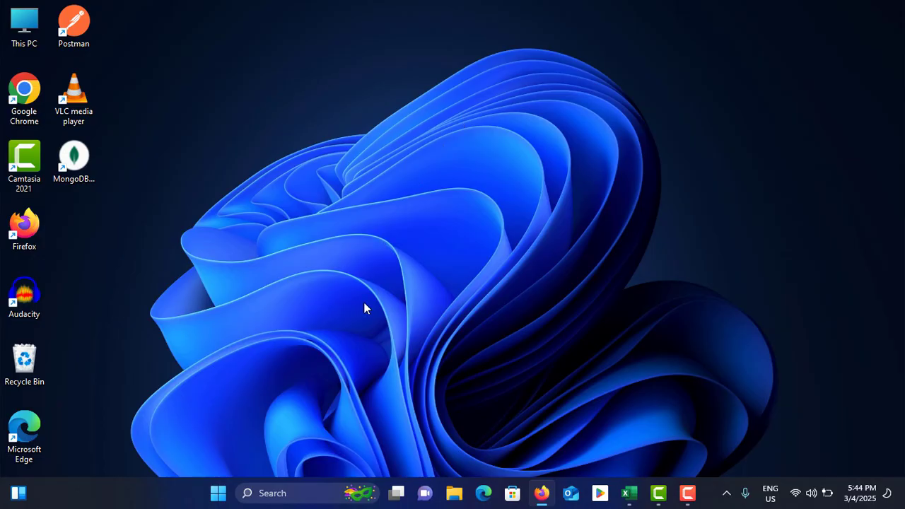
# Open Device Manager, maximize its window and expand the Network adapters category
pyautogui.rightClick(220, 494)
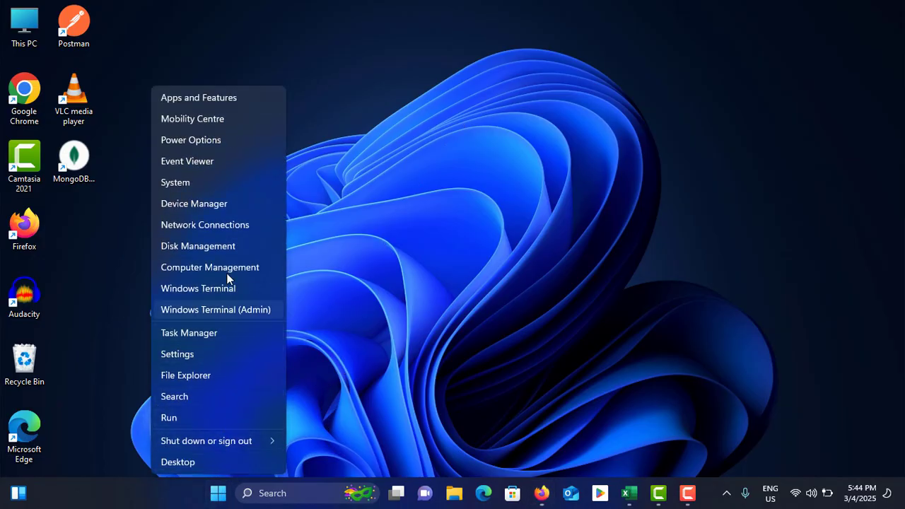
pyautogui.click(196, 207)
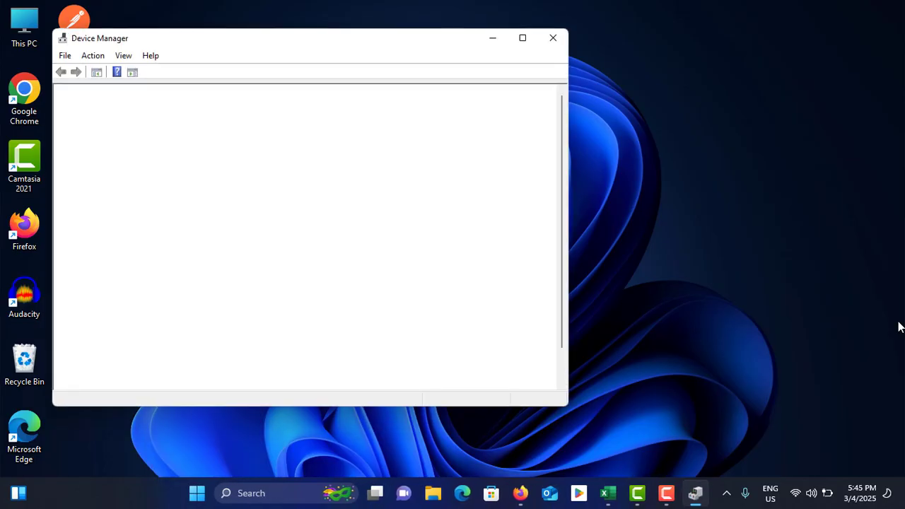
pyautogui.moveTo(262, 40); pyautogui.dragTo(398, 53)
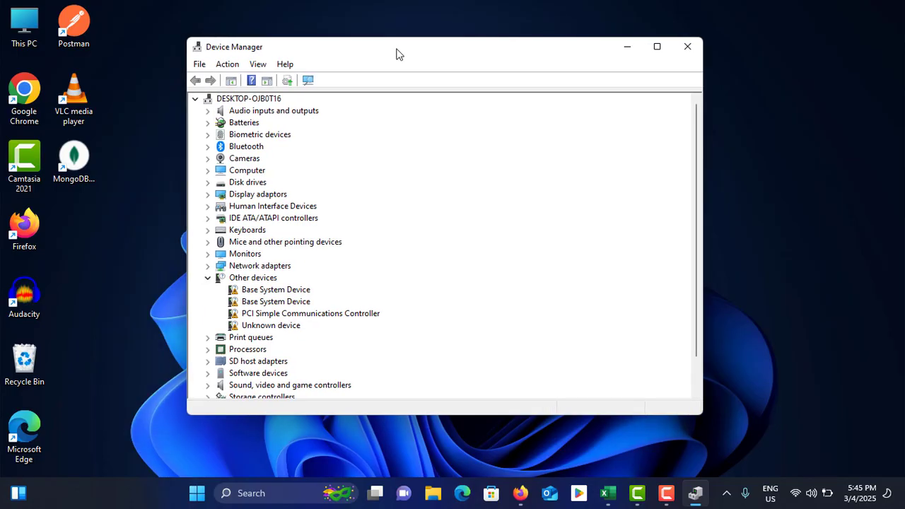
pyautogui.doubleClick(398, 52)
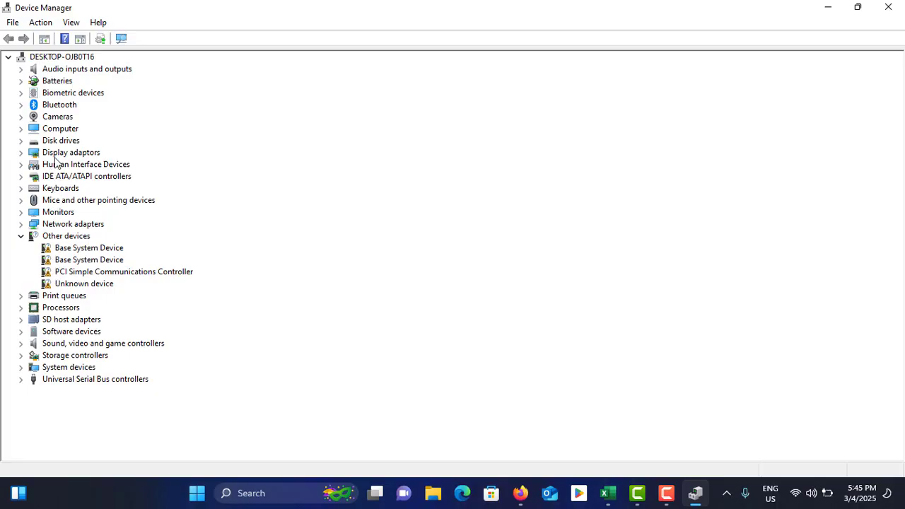
pyautogui.doubleClick(51, 225)
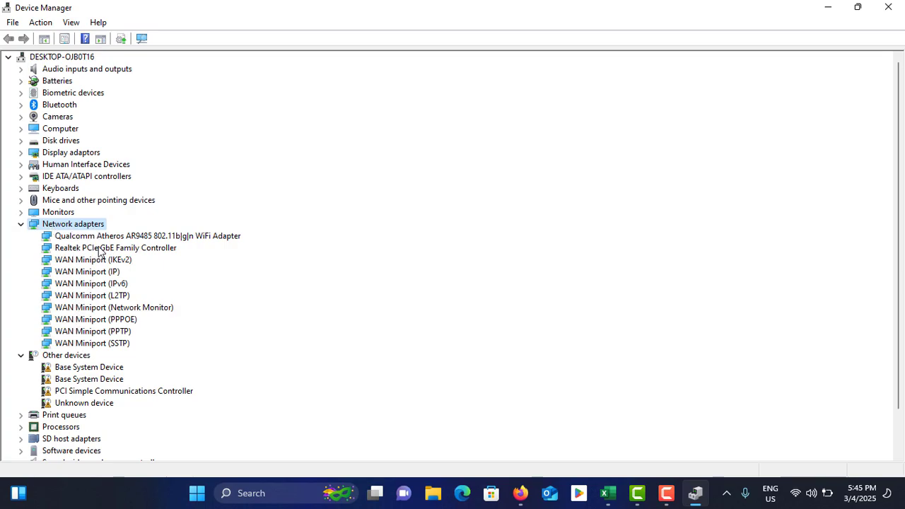
# Start a driver update for the Qualcomm Atheros AR9485 WiFi adapter and search automatically for drivers
pyautogui.click(99, 237)
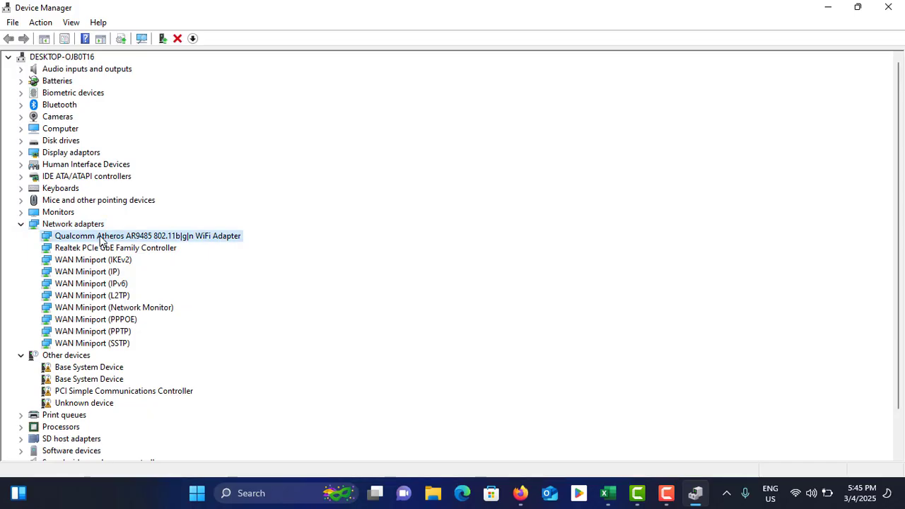
pyautogui.rightClick(147, 239)
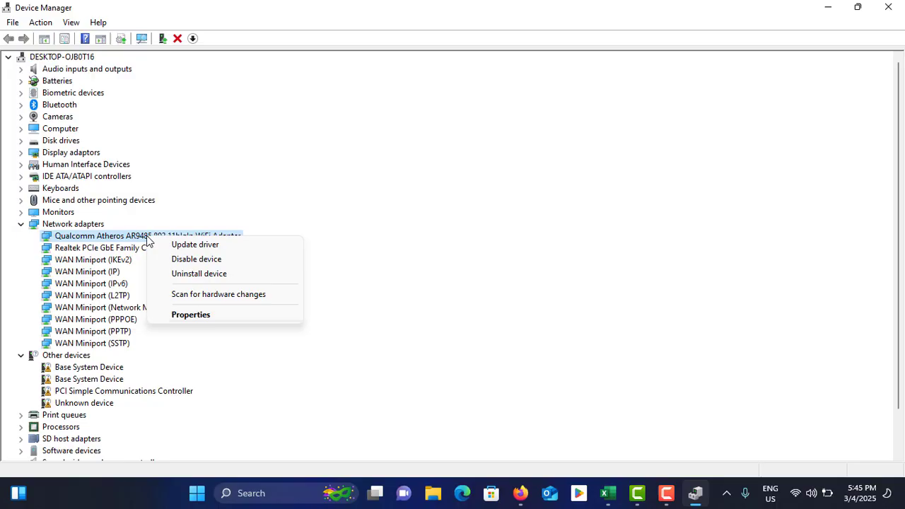
pyautogui.click(188, 245)
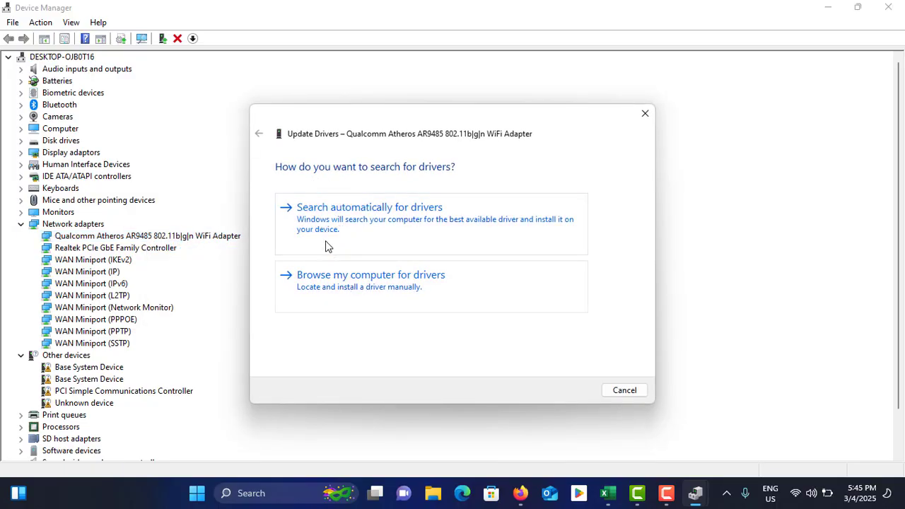
pyautogui.click(353, 216)
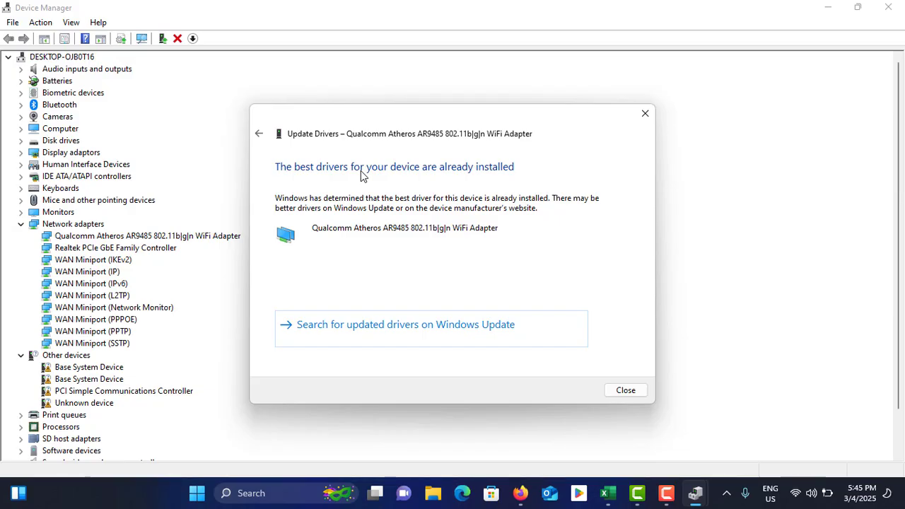
# Review the local driver list for the Qualcomm Atheros AR9485 WiFi adapter, selecting its compatible model, and close Device Manager without installing
pyautogui.click(258, 134)
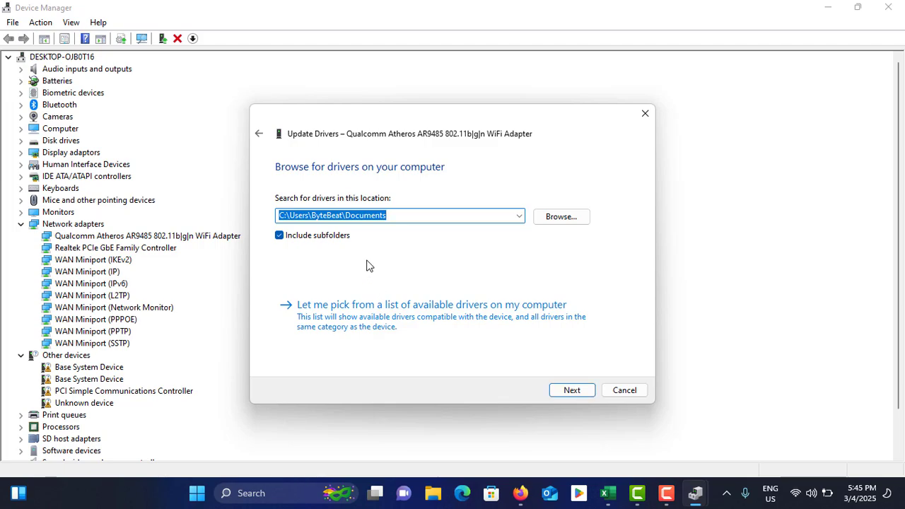
pyautogui.click(358, 319)
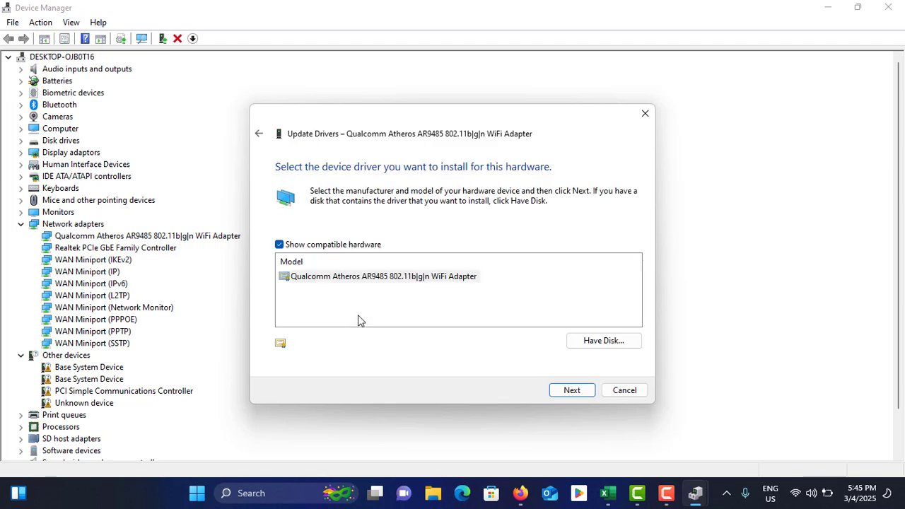
pyautogui.click(367, 278)
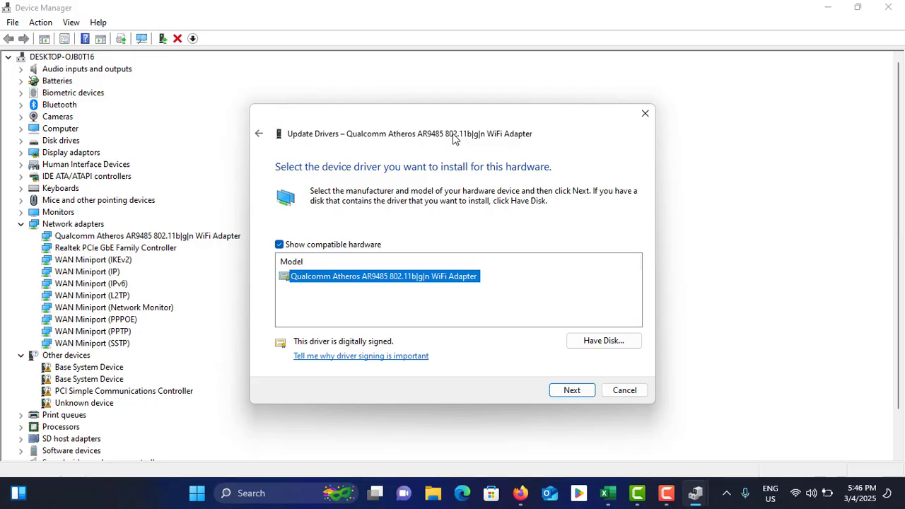
pyautogui.click(644, 113)
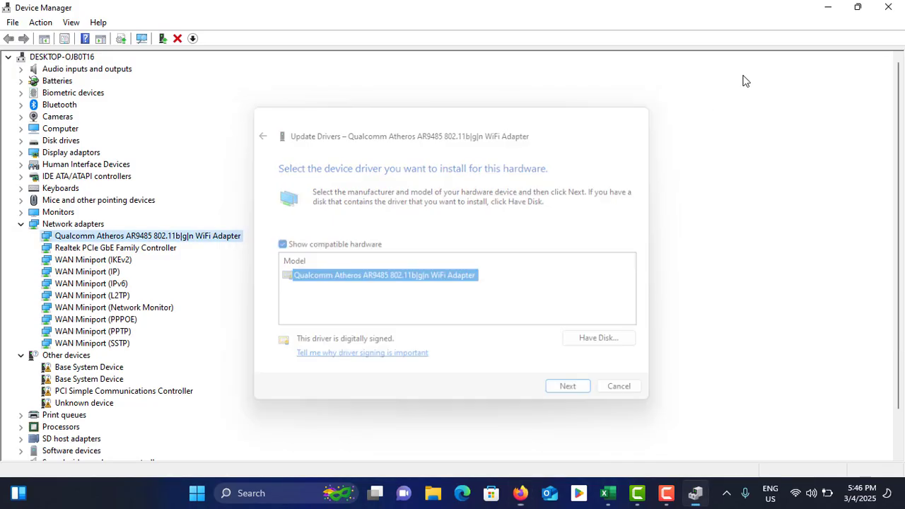
pyautogui.click(888, 7)
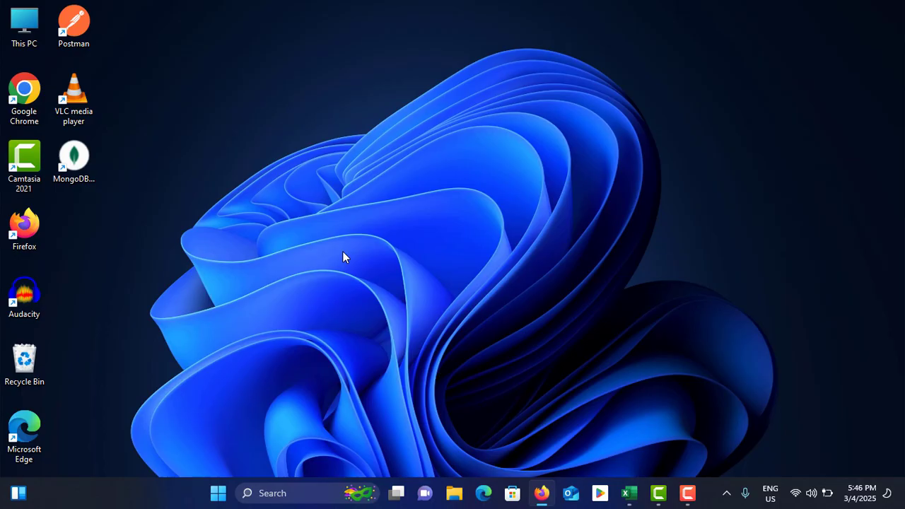
# Open the Other trouble-shooters page in the Troubleshoot section of the Windows system settings
pyautogui.press('super+i')
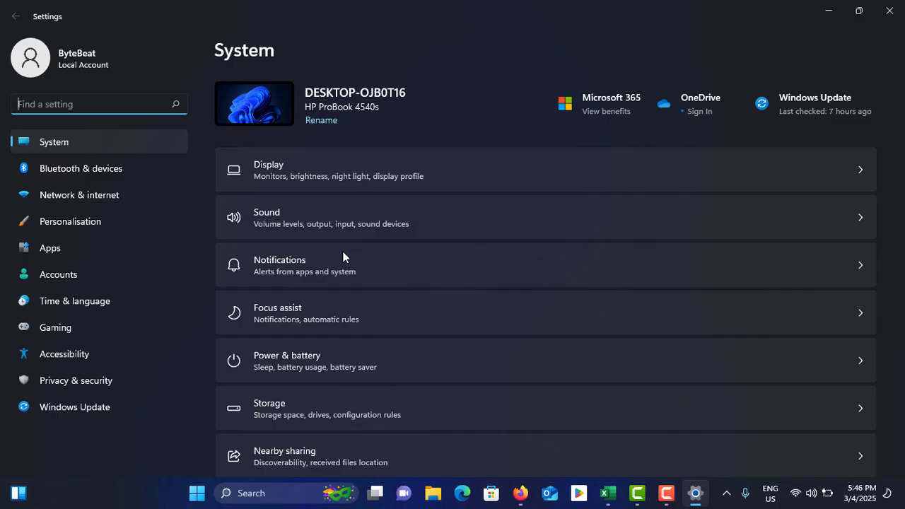
pyautogui.click(112, 142)
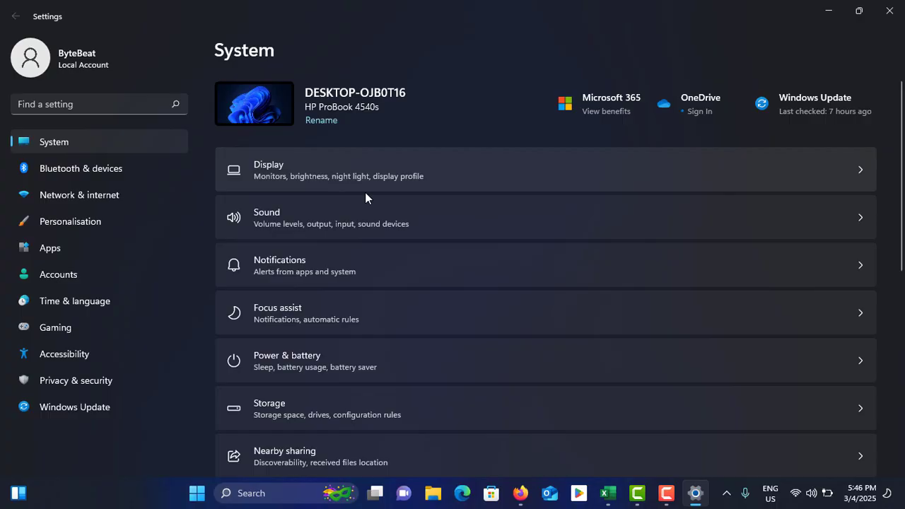
pyautogui.scroll(-3, 365, 196)
pyautogui.scroll(-2, 364, 197)
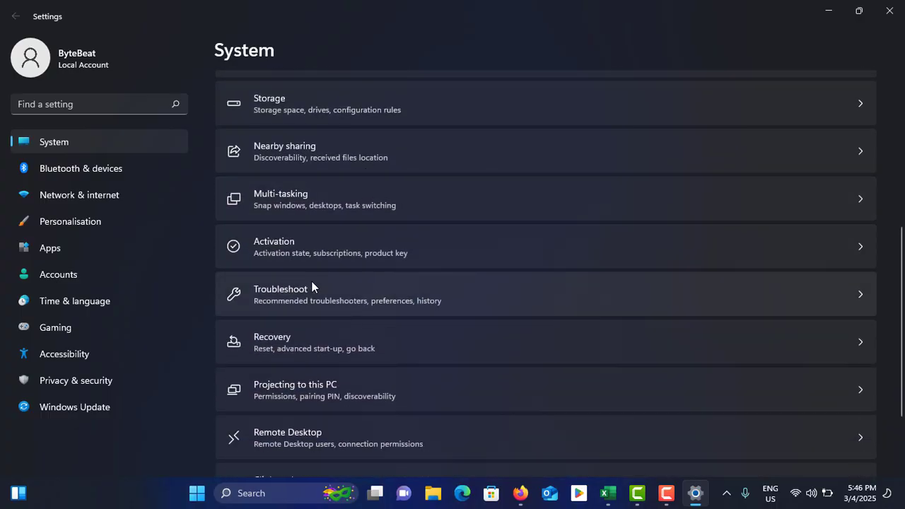
pyautogui.click(285, 294)
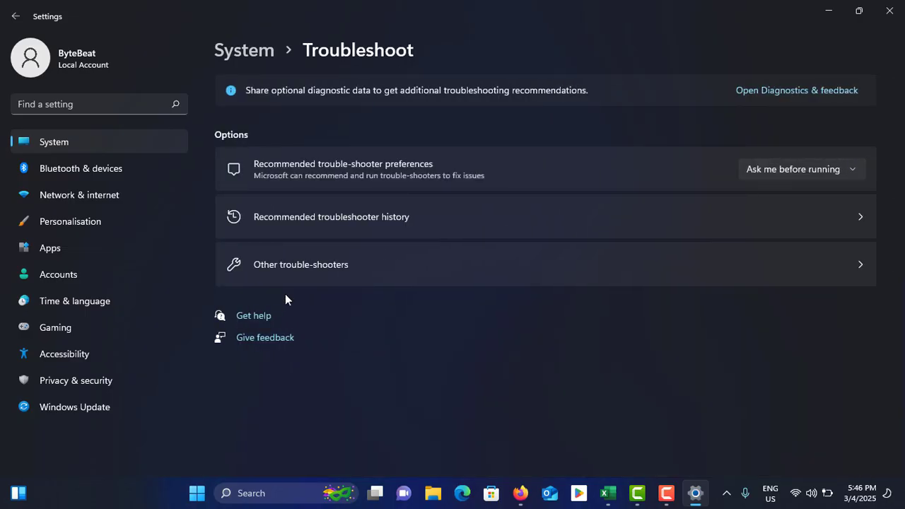
pyautogui.click(311, 281)
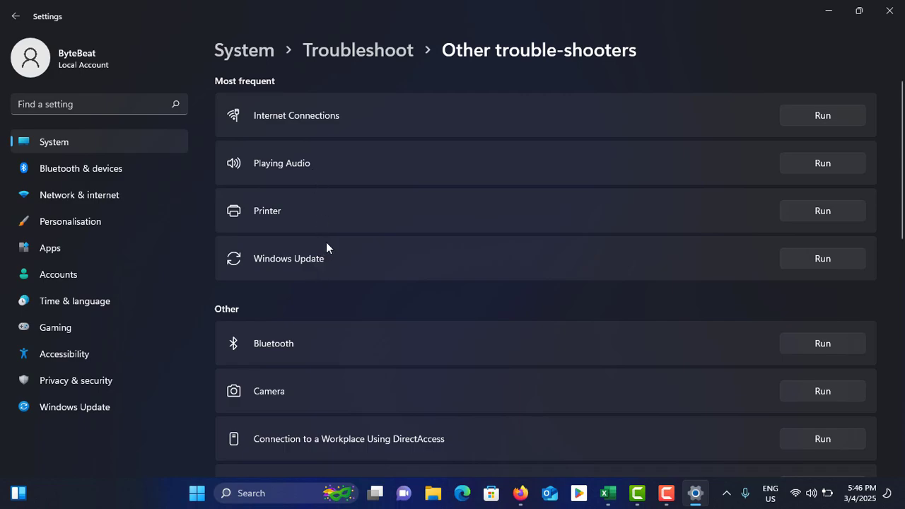
# Start the Network Adapter troubleshooter and choose WiFi as the adapter to diagnose, cancel before running the diagnosis, and close Settings
pyautogui.scroll(-5, 325, 242)
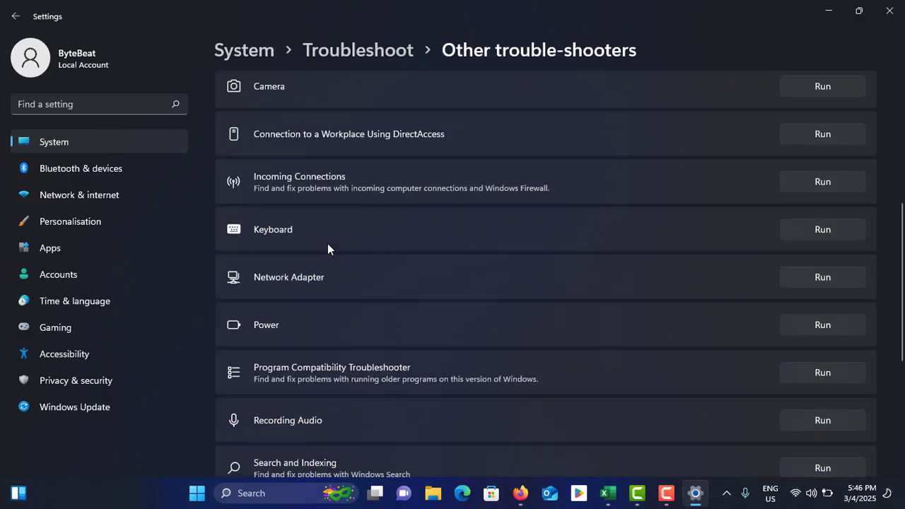
pyautogui.click(808, 276)
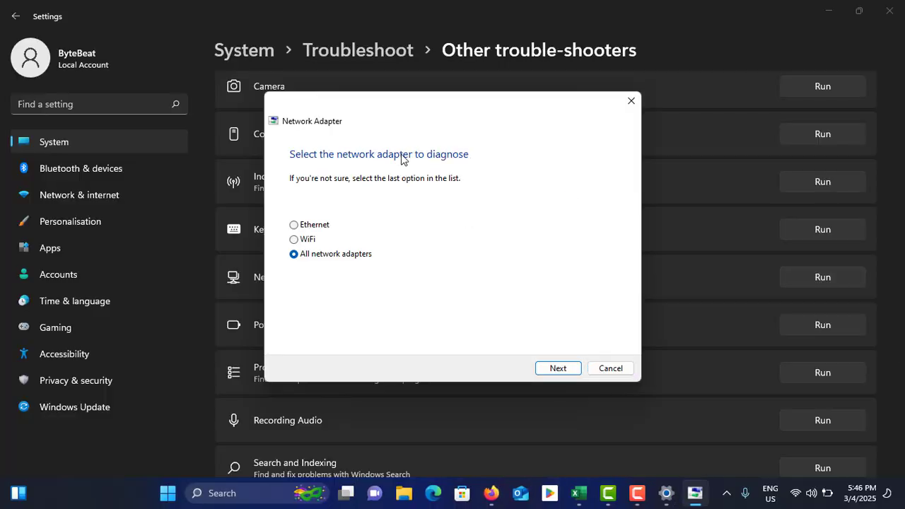
pyautogui.click(315, 242)
pyautogui.click(315, 228)
pyautogui.click(312, 241)
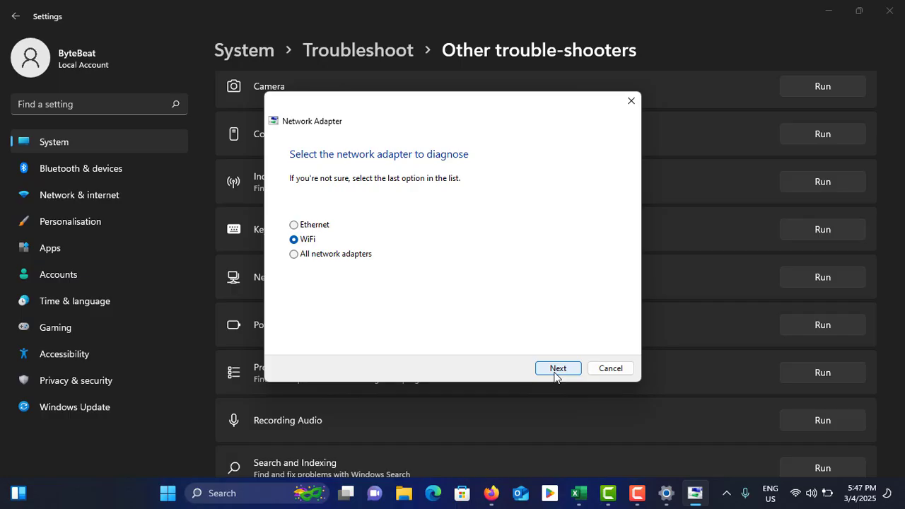
pyautogui.click(602, 369)
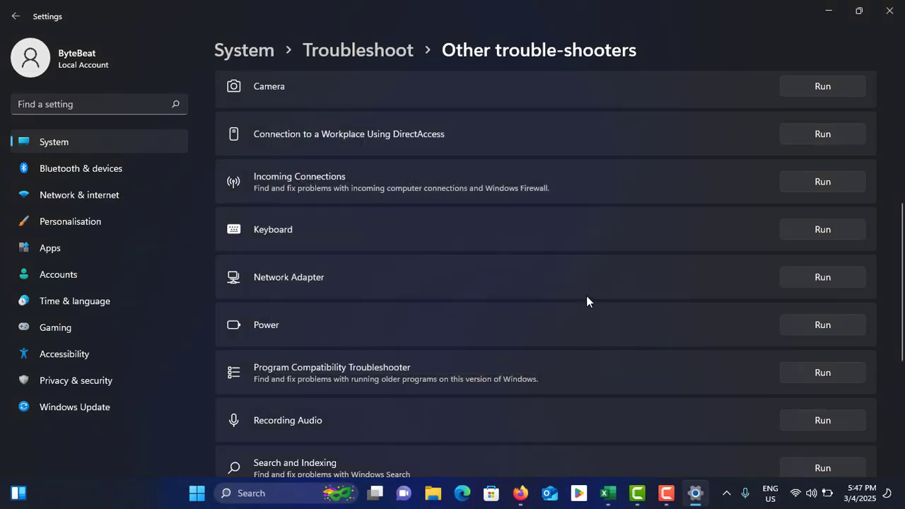
pyautogui.click(888, 10)
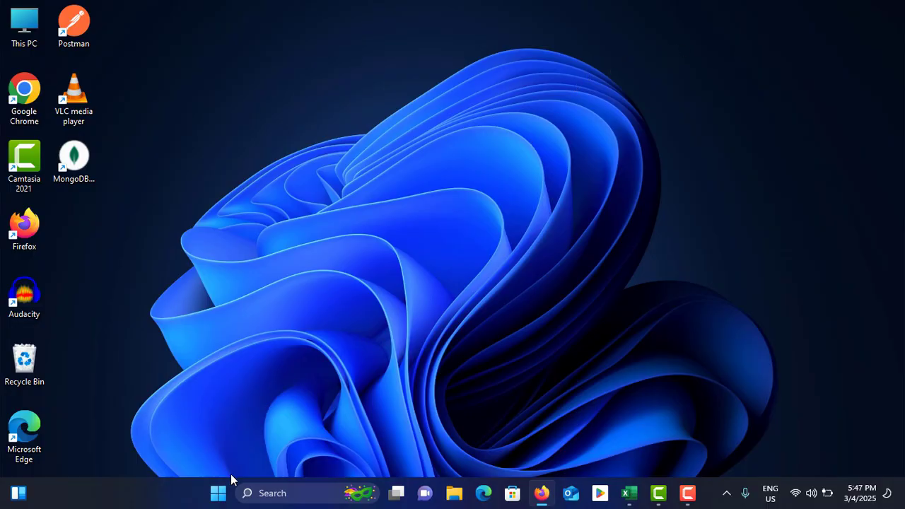
# Review the Network reset page in the advanced network settings and close Settings without resetting
pyautogui.click(217, 501)
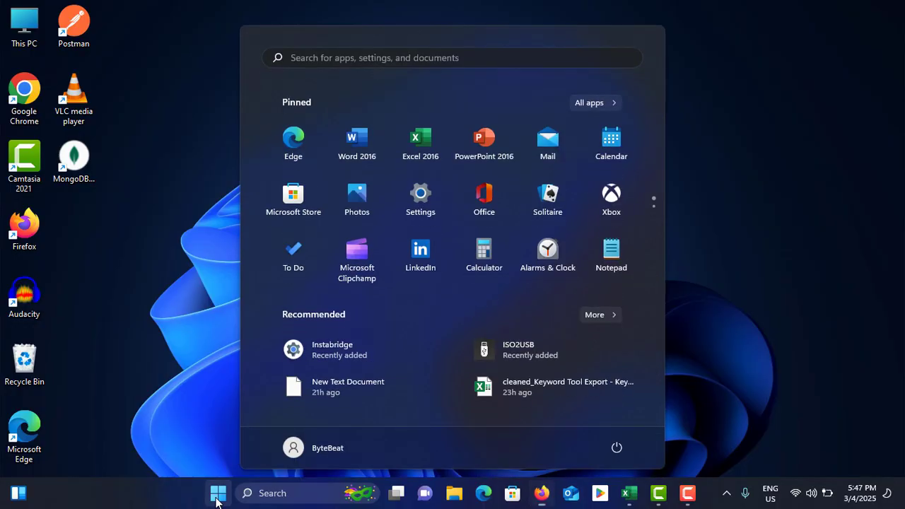
pyautogui.click(414, 203)
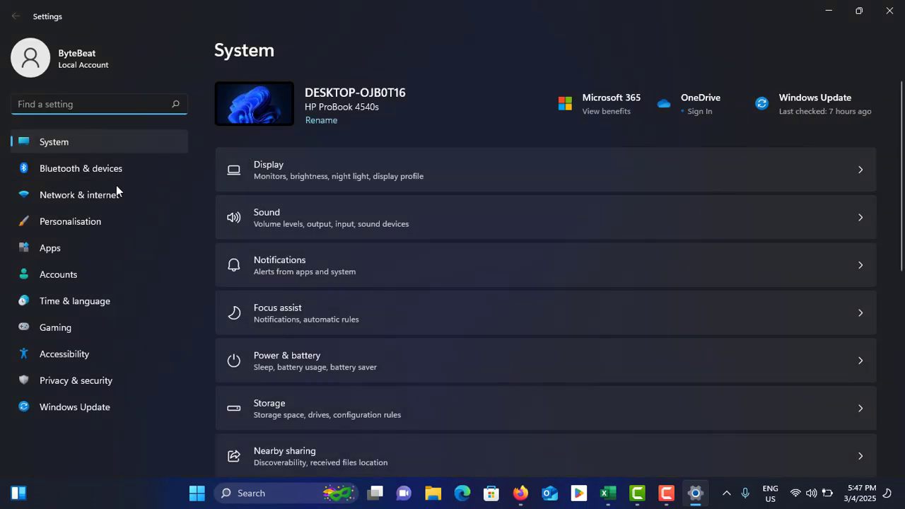
pyautogui.click(73, 197)
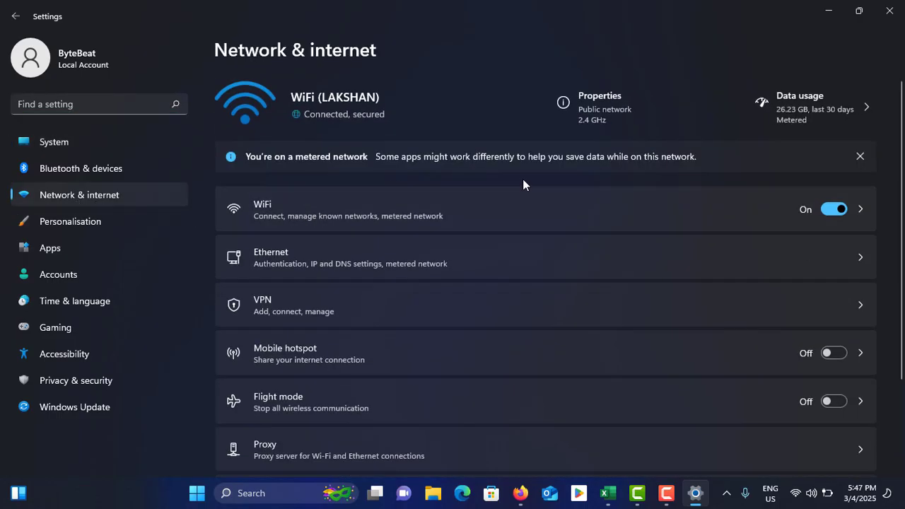
pyautogui.scroll(-2, 459, 288)
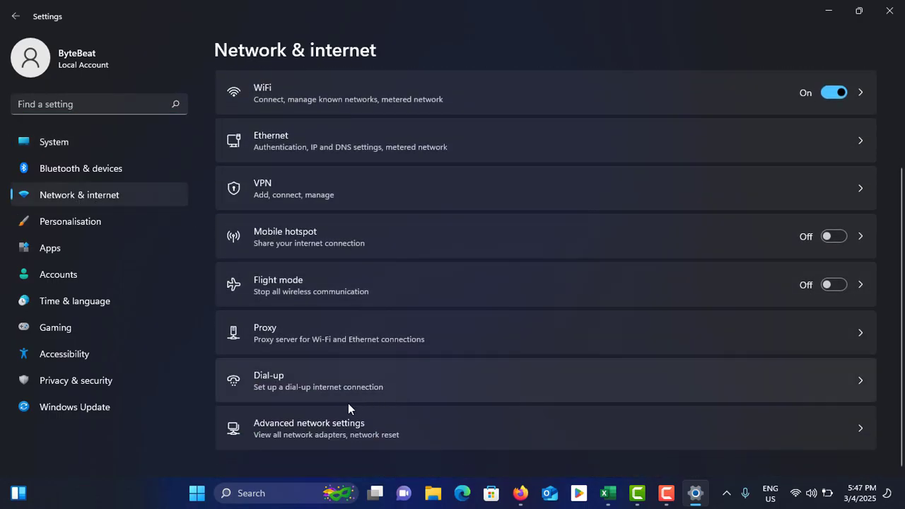
pyautogui.click(358, 427)
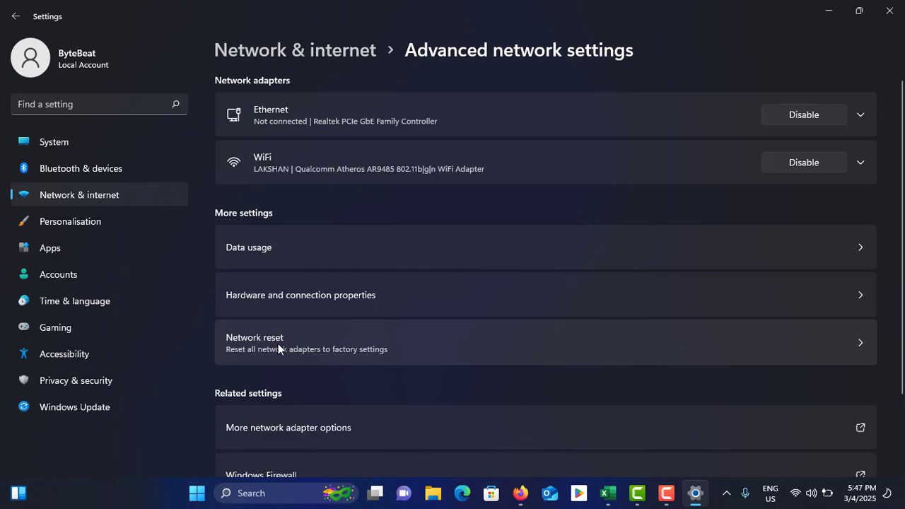
pyautogui.click(321, 340)
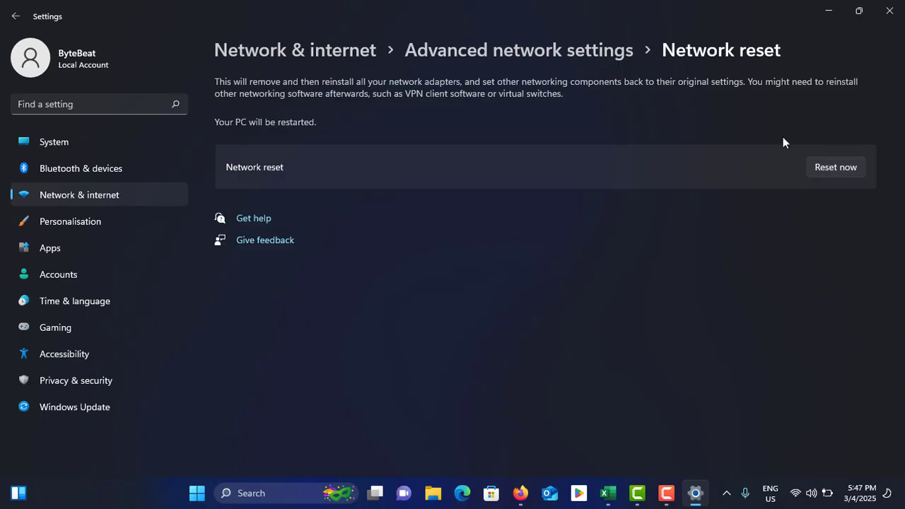
pyautogui.click(889, 11)
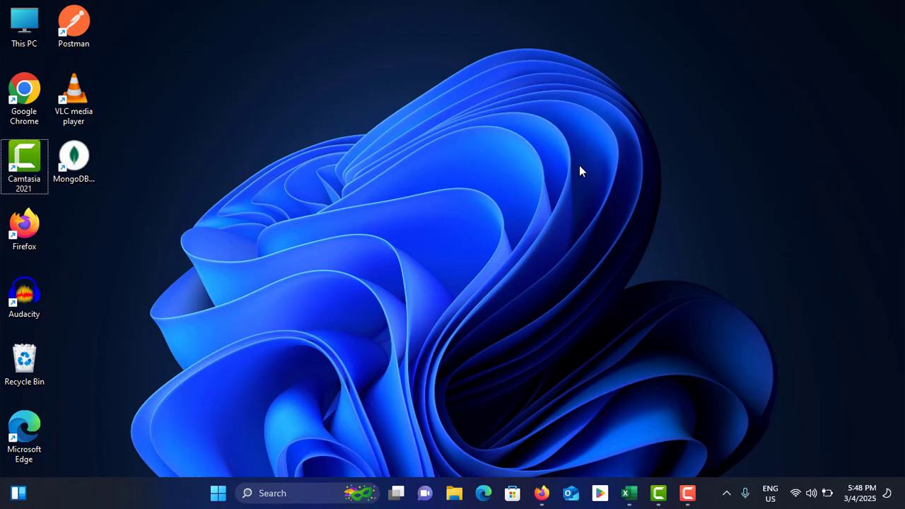
# Open the Local Group Policy Editor by running gpedit.msc and maximize its window
pyautogui.press('super+r')
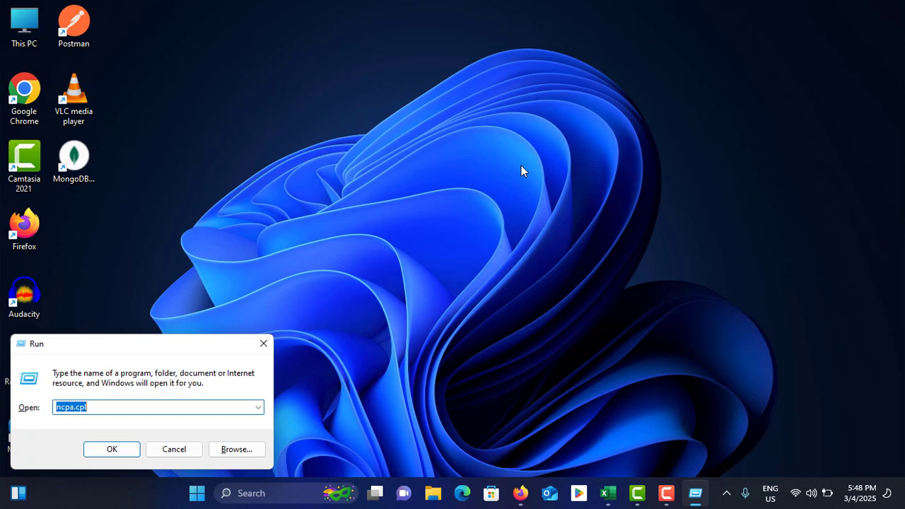
pyautogui.write('g')
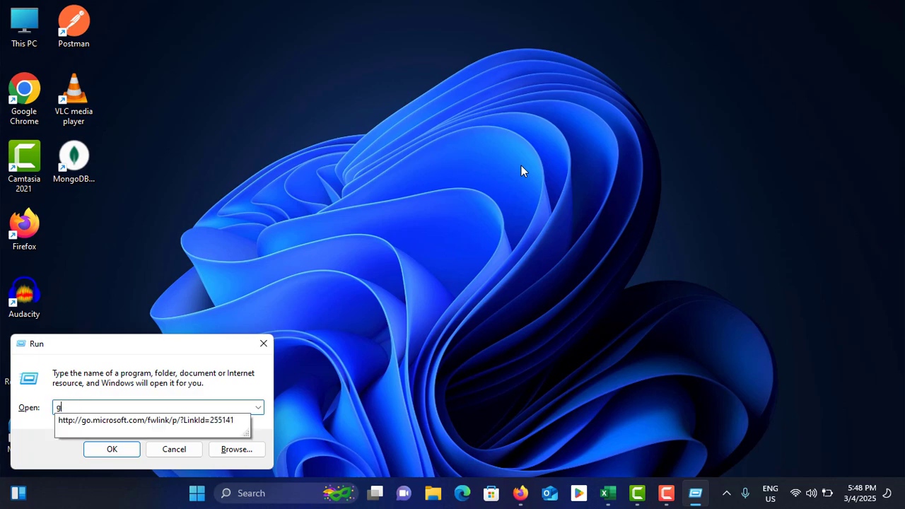
pyautogui.write('pedit.')
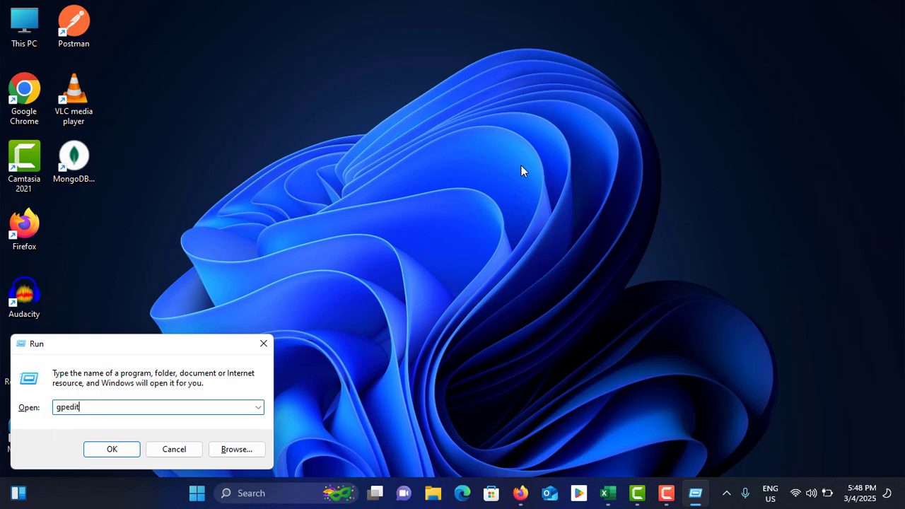
pyautogui.write('msc')
pyautogui.press('Return')
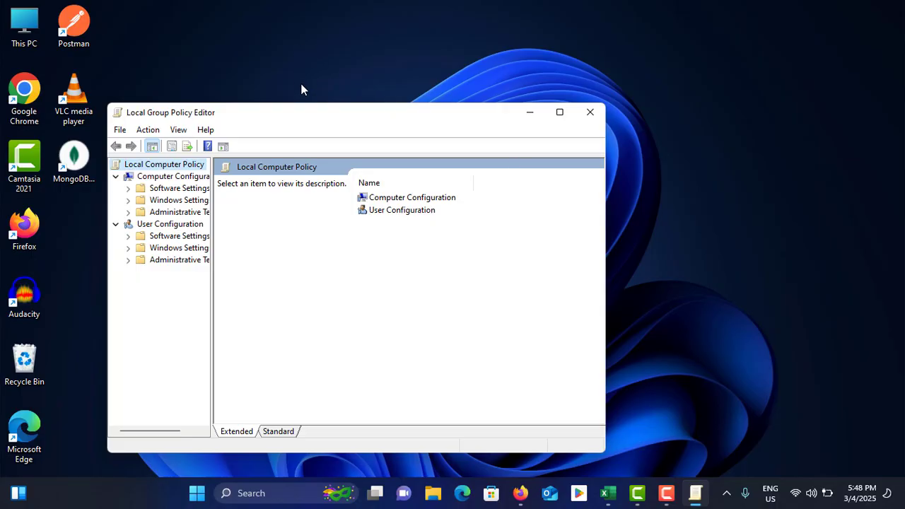
pyautogui.doubleClick(293, 113)
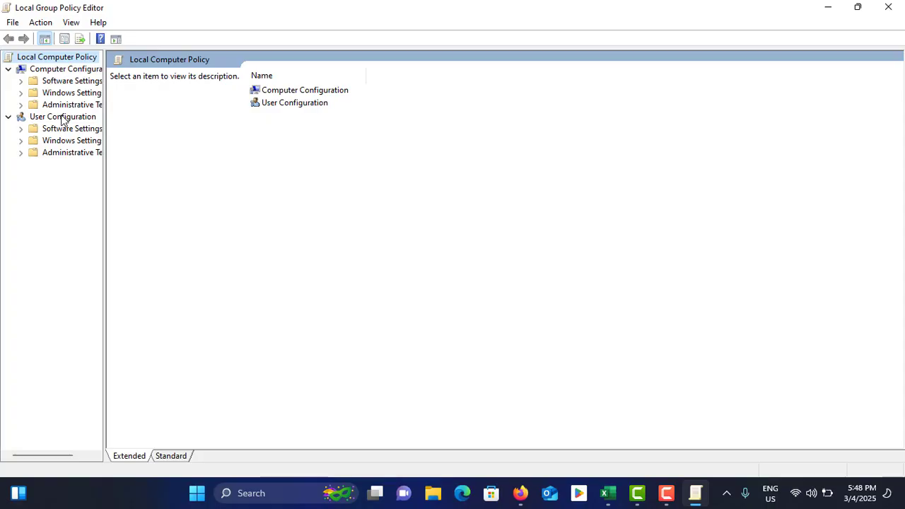
# Open the "Remove the networking icon" policy under User Configuration, Administrative Templates, Start Menu and Taskbar
pyautogui.doubleClick(66, 152)
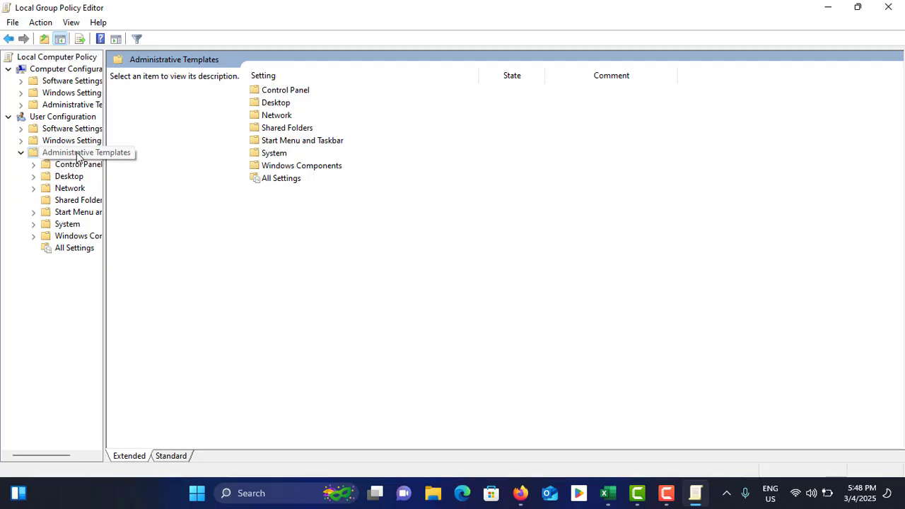
pyautogui.doubleClick(68, 218)
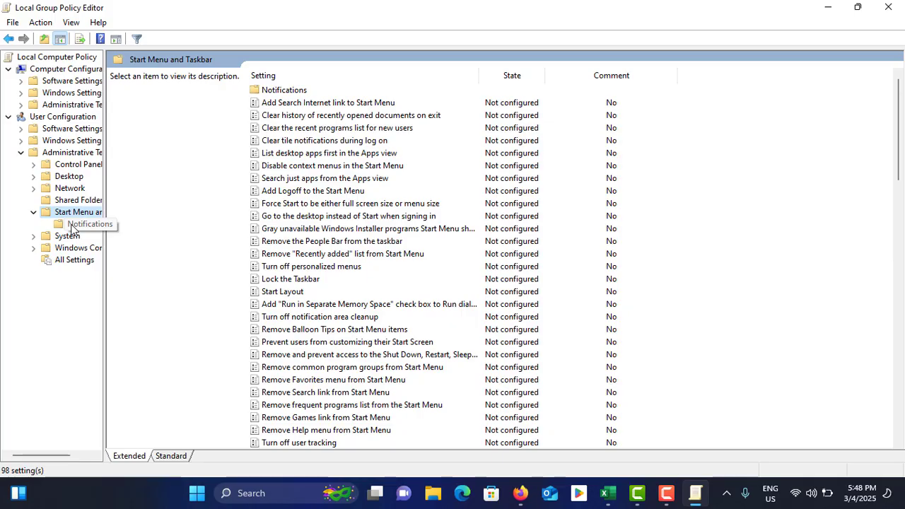
pyautogui.scroll(-3, 70, 229)
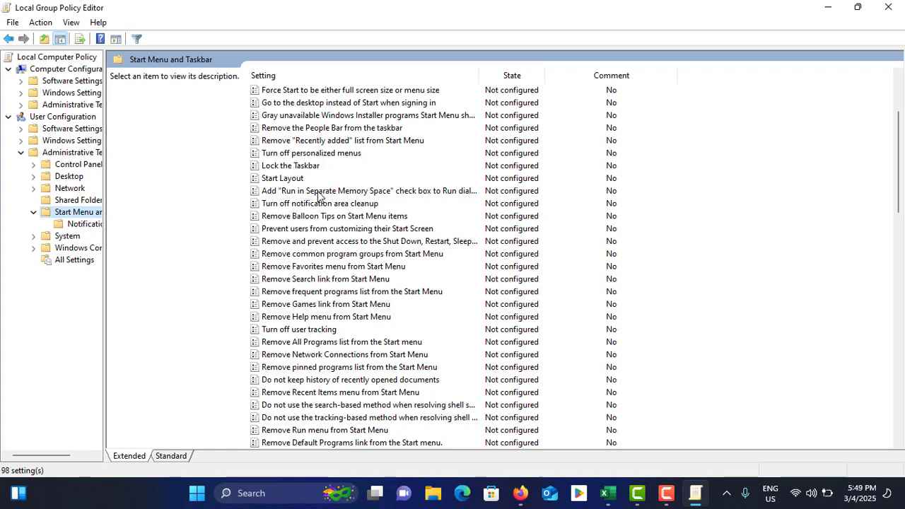
pyautogui.scroll(-1, 320, 198)
pyautogui.scroll(-1, 316, 261)
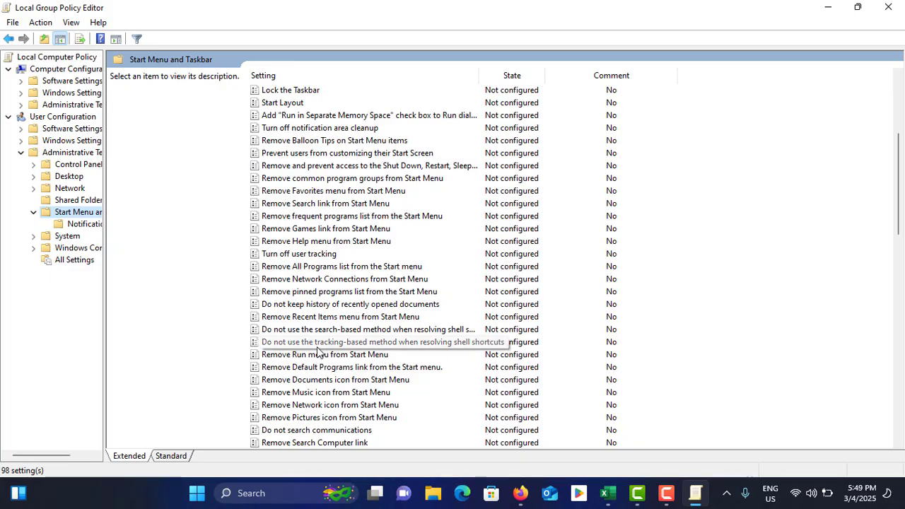
pyautogui.scroll(-3, 317, 357)
pyautogui.scroll(-5, 318, 351)
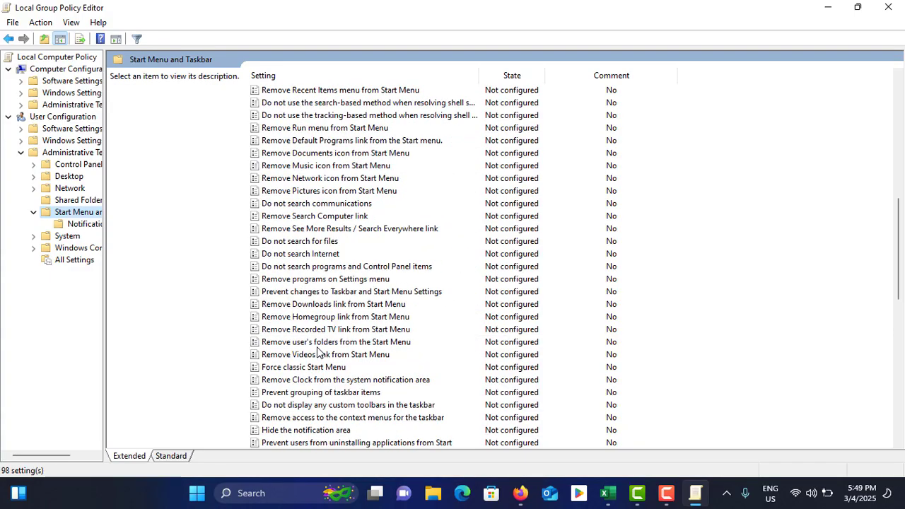
pyautogui.scroll(-6, 317, 352)
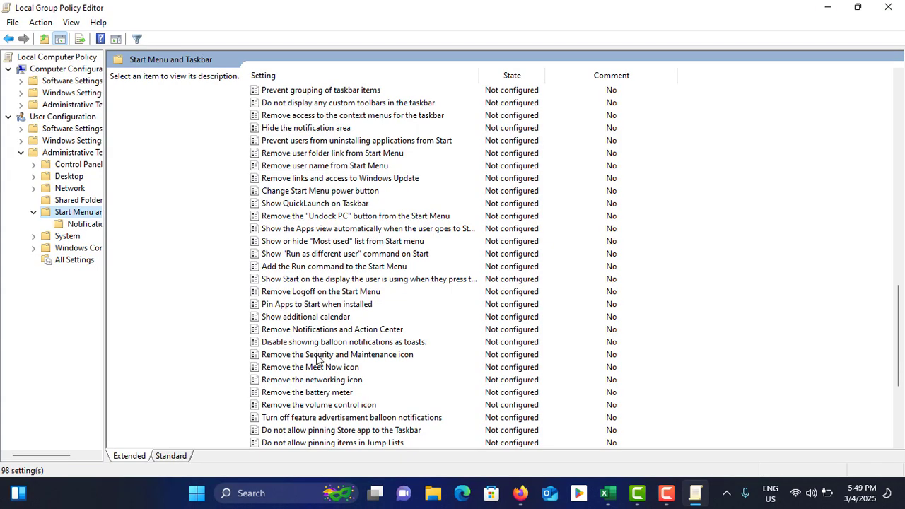
pyautogui.scroll(-1, 318, 353)
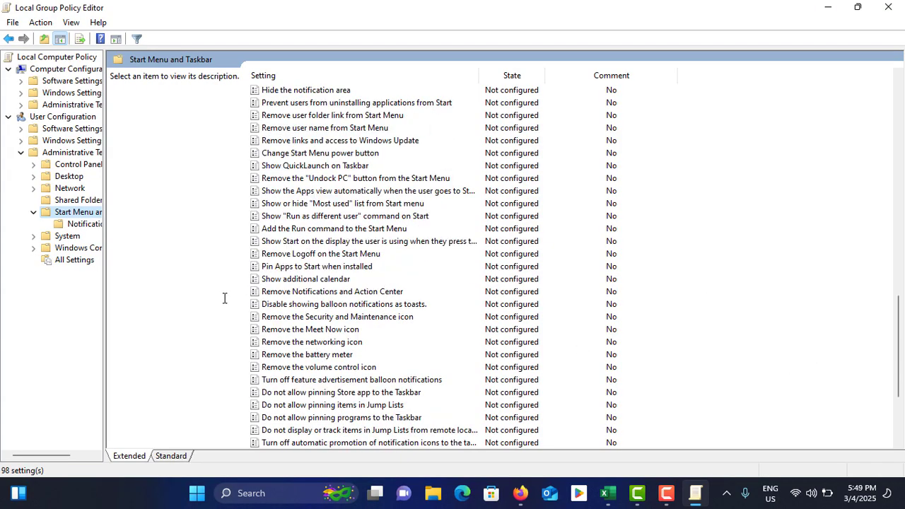
pyautogui.click(319, 345)
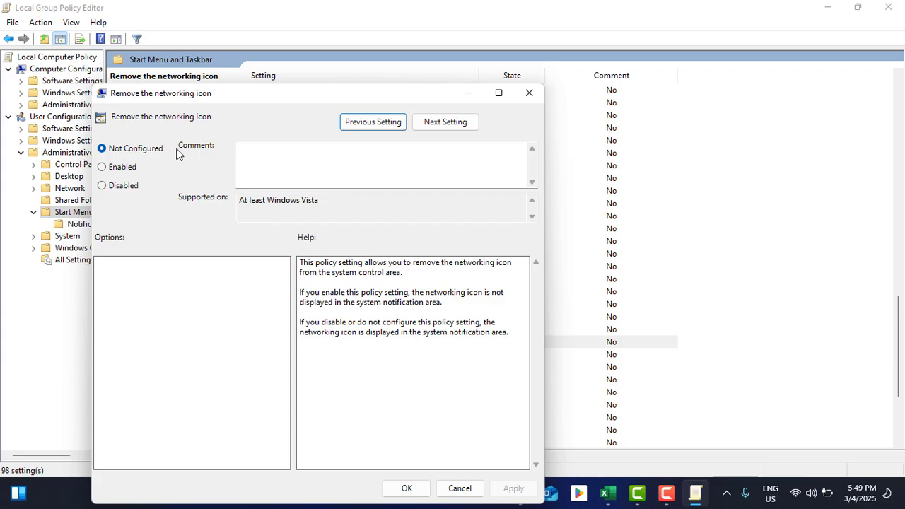
# Close the networking icon policy without changing it and close the Local Group Policy Editor
pyautogui.click(528, 94)
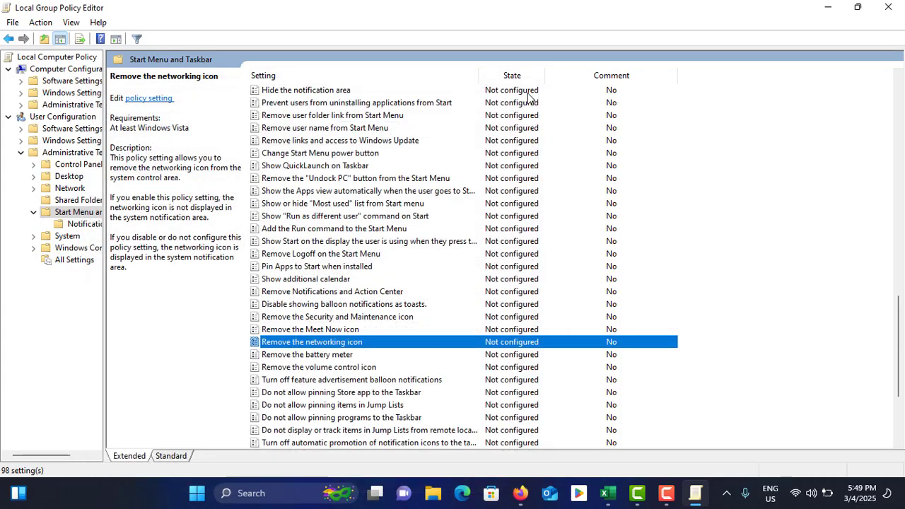
pyautogui.click(888, 7)
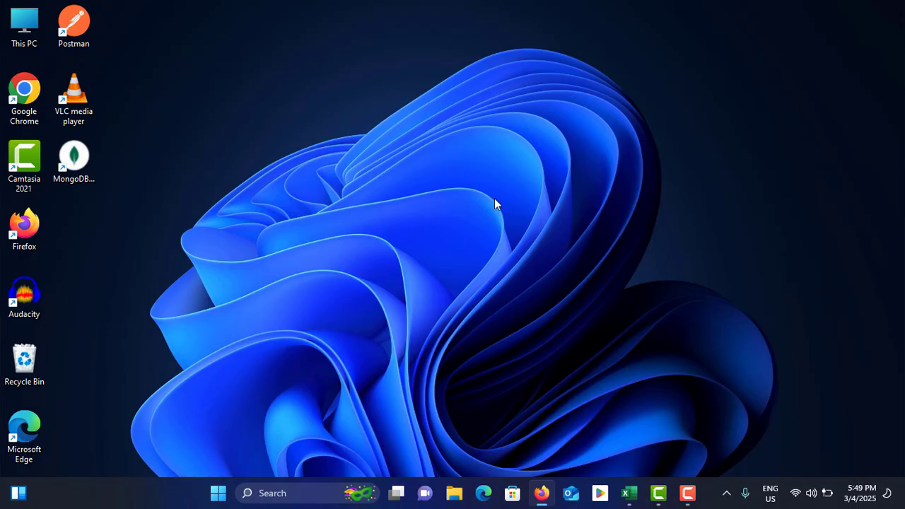
# Open Device Manager, move its window towards the middle of the desktop, and expand the Network adapters category
pyautogui.rightClick(214, 499)
pyautogui.click(198, 207)
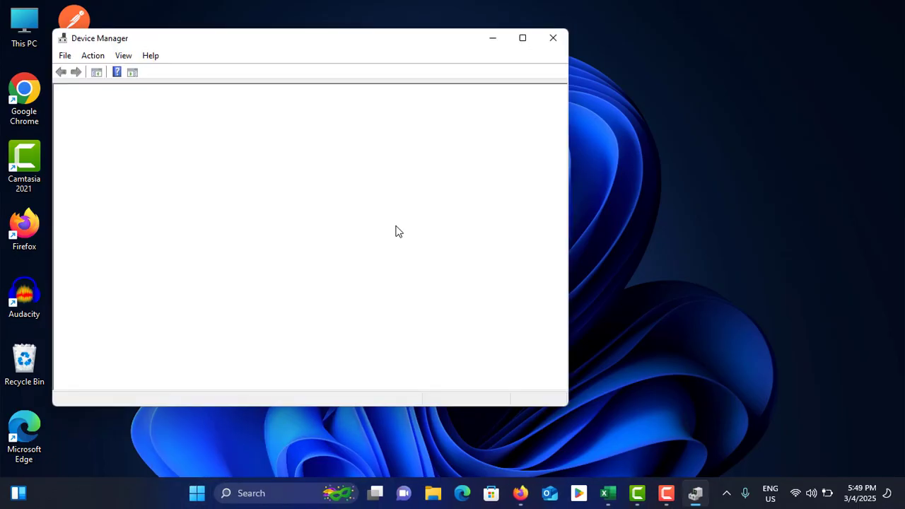
pyautogui.moveTo(295, 38); pyautogui.dragTo(494, 51)
pyautogui.doubleClick(317, 271)
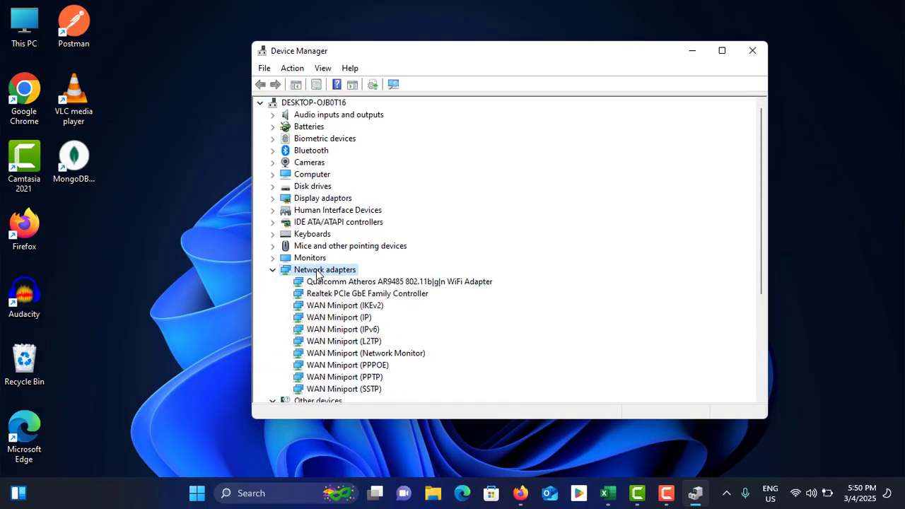
# Start uninstalling the Qualcomm Atheros AR9485 WiFi adapter, cancel at the confirmation, and close Device Manager
pyautogui.click(339, 282)
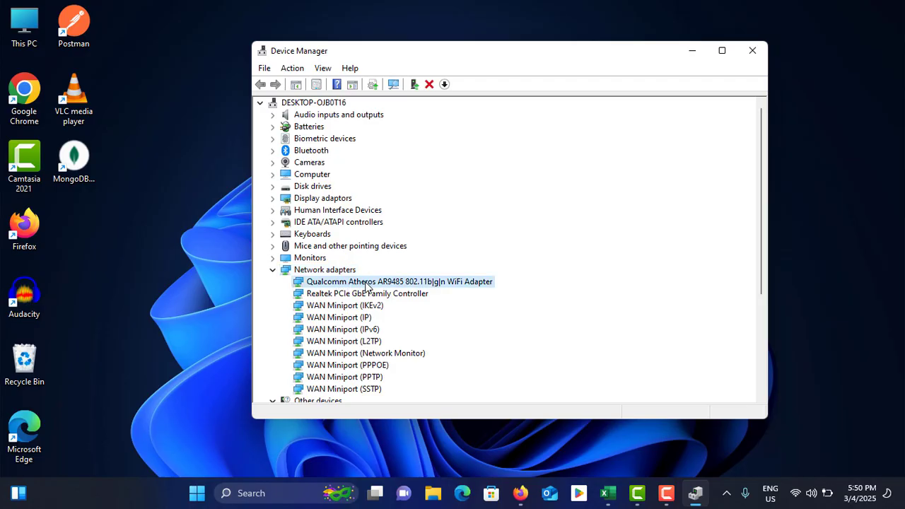
pyautogui.rightClick(366, 284)
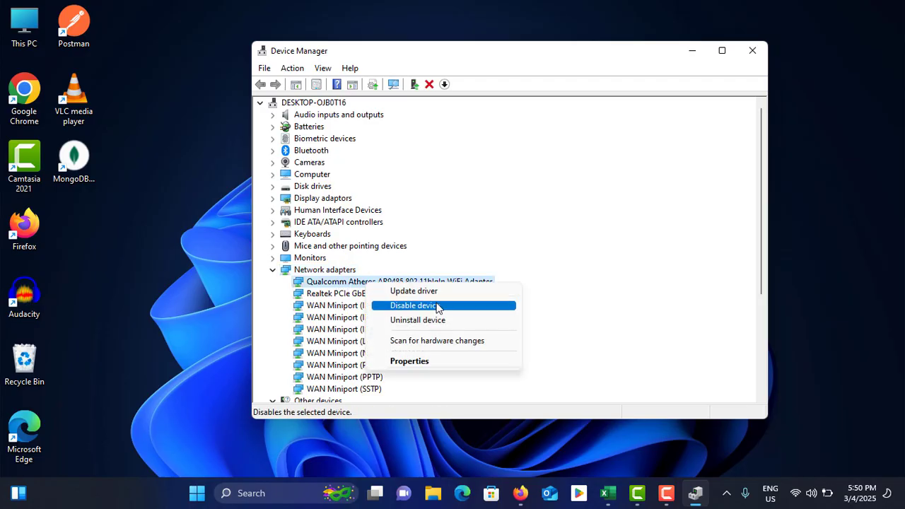
pyautogui.click(420, 320)
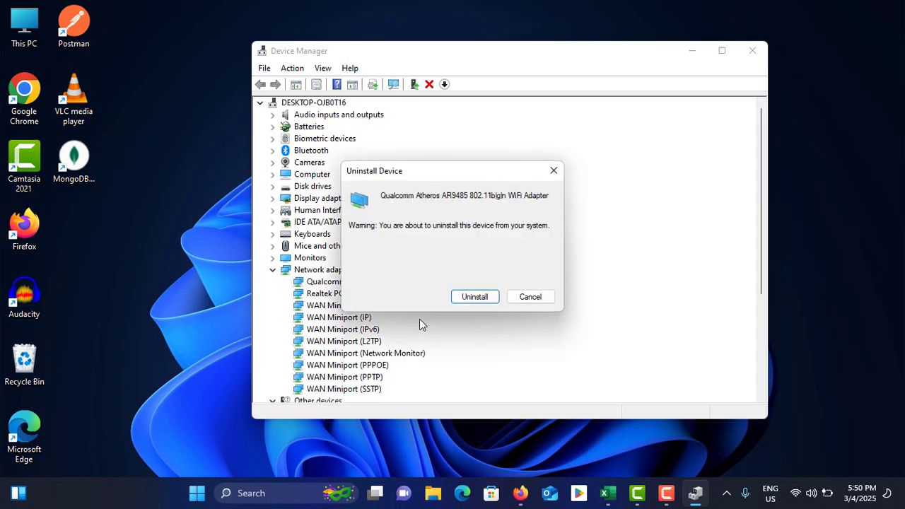
pyautogui.click(481, 301)
pyautogui.click(529, 296)
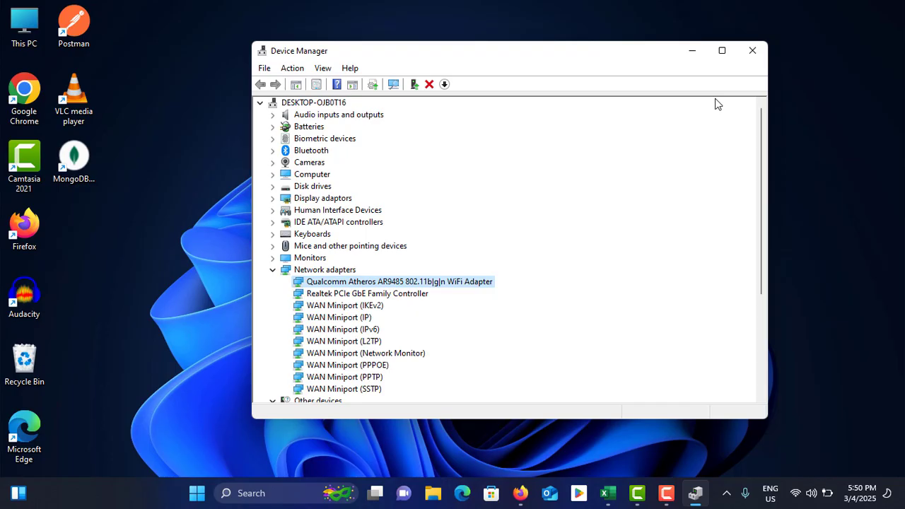
pyautogui.click(751, 51)
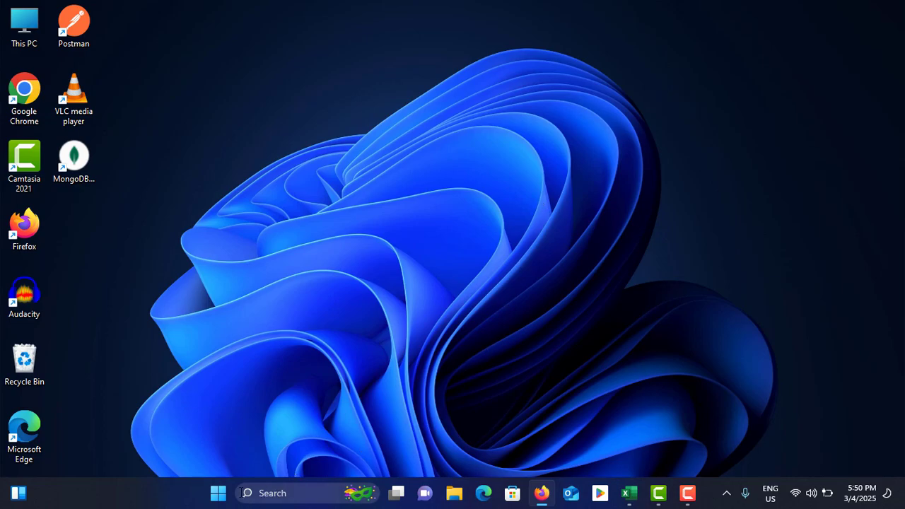
# Open the Windows Update page in Settings
pyautogui.click(218, 492)
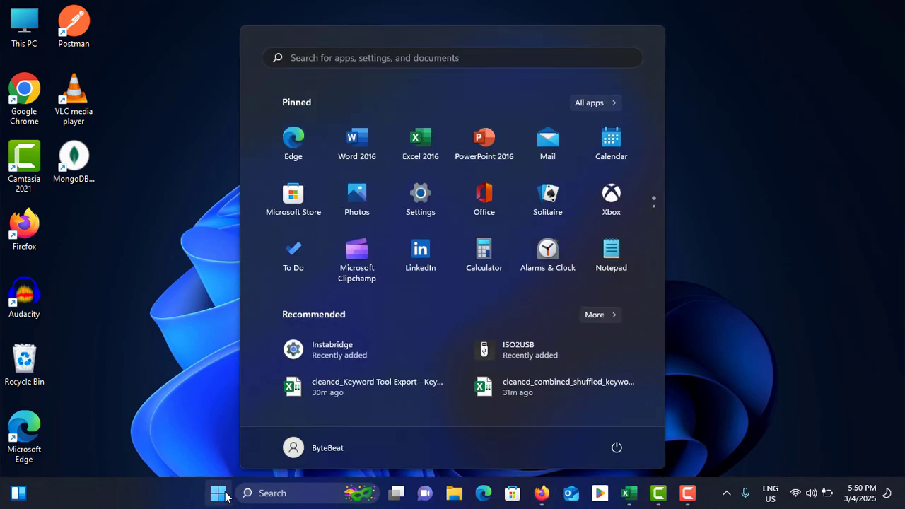
pyautogui.click(407, 206)
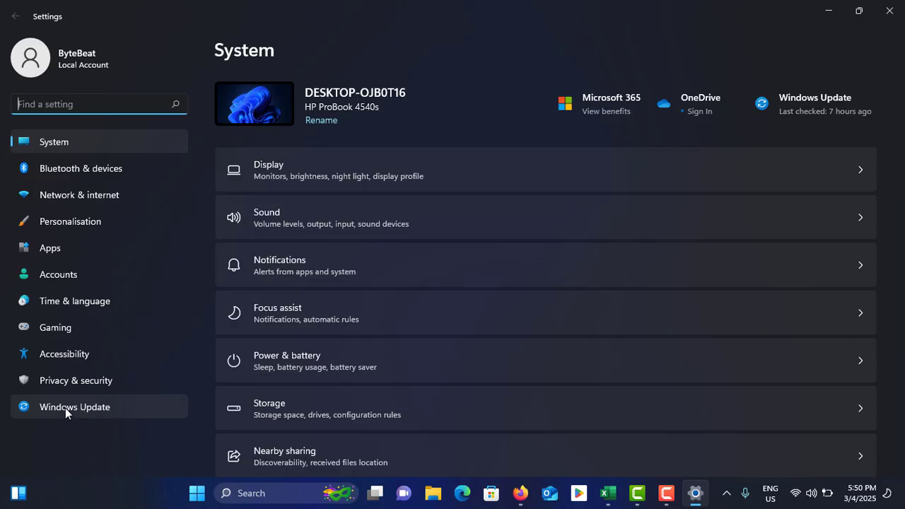
pyautogui.click(128, 405)
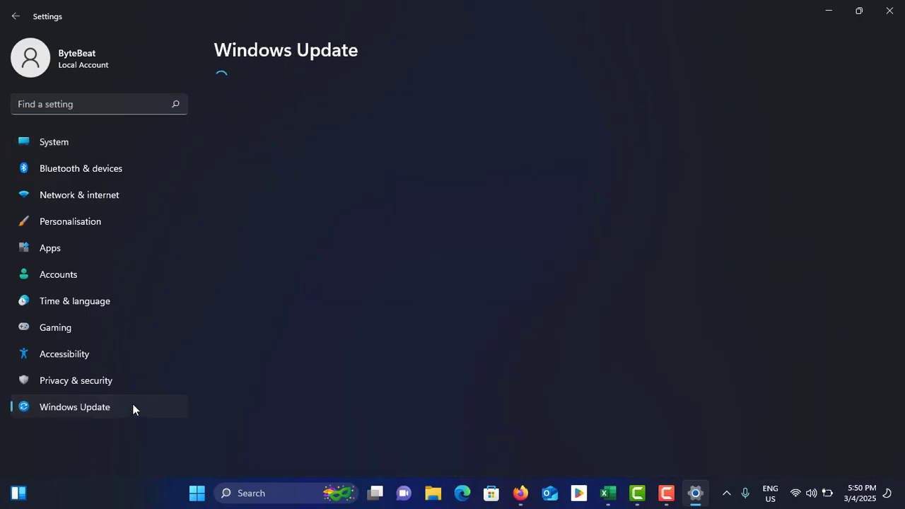